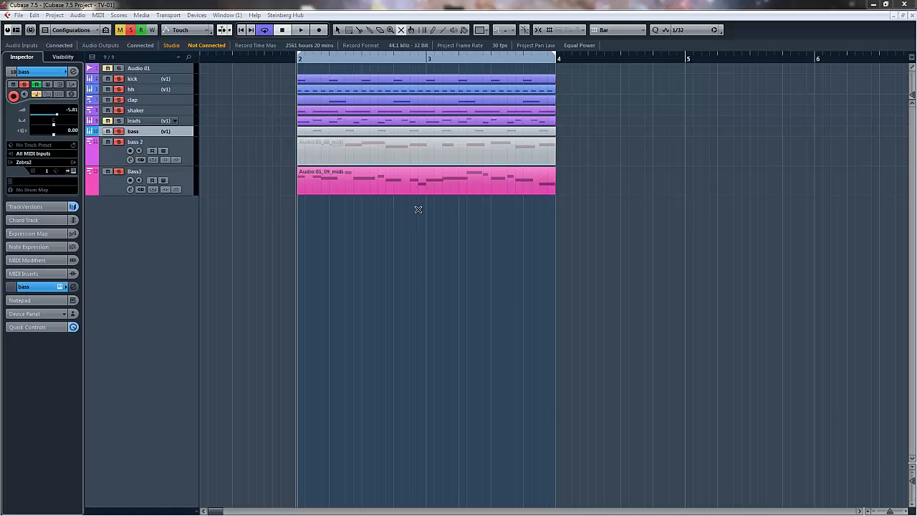
Mute the Bass3 MIDI part and select the Audio 01 track, choosing the Windows 7 Basic color scheme when asked.
click(416, 186)
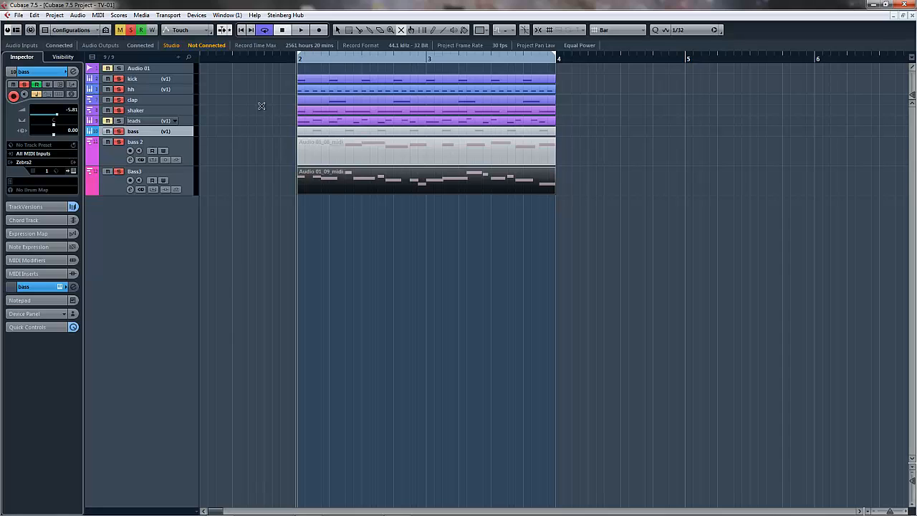
click(177, 72)
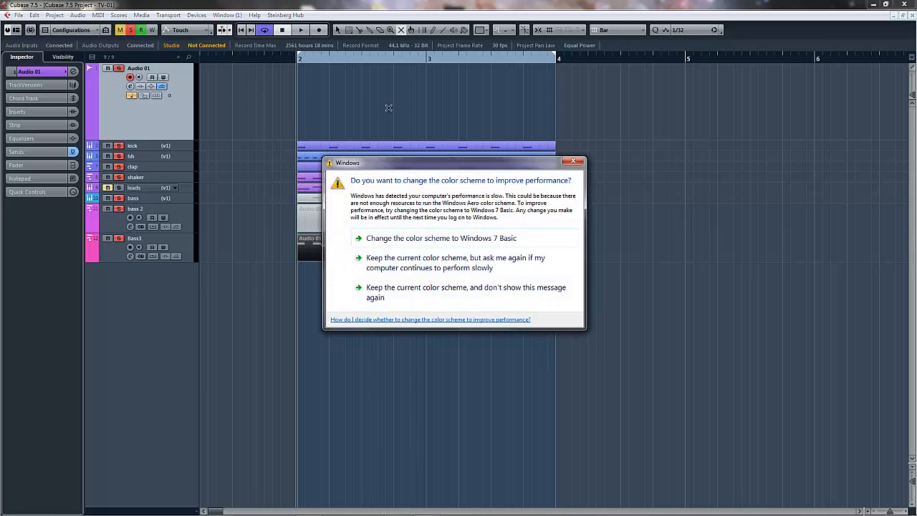
click(485, 240)
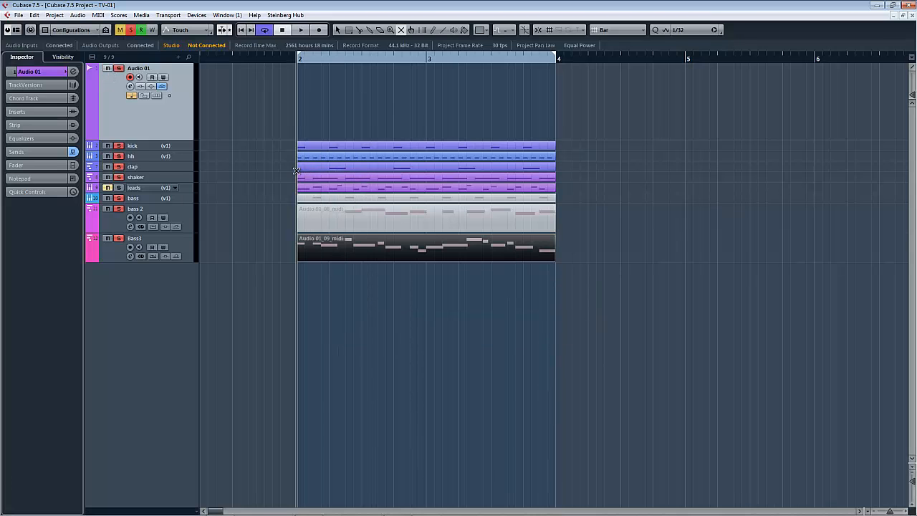
Play the drum loop without any bass and switch to the Object Selection tool.
key(space)
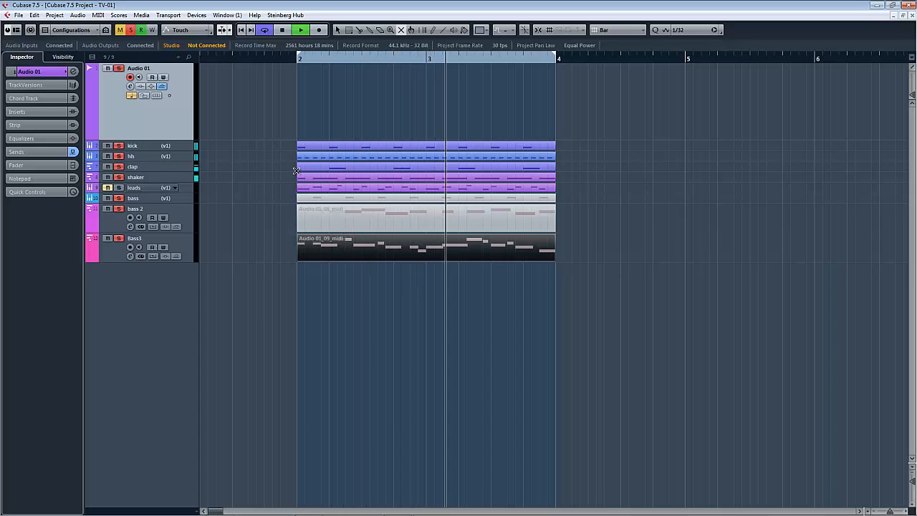
right_click(607, 118)
click(608, 118)
key(space)
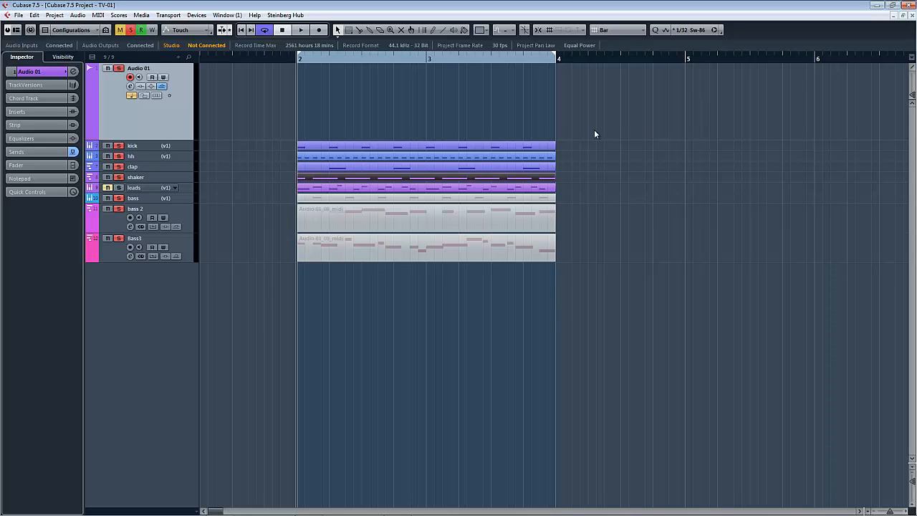
Turn on monitoring for the Audio 01 track and record the hummed bass line over the looped bars.
click(140, 78)
key(KP_Multiply)
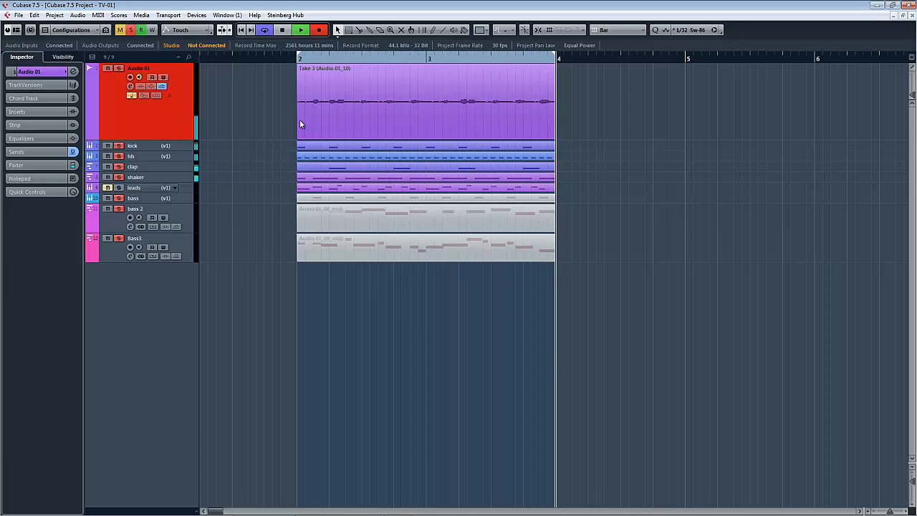
key(space)
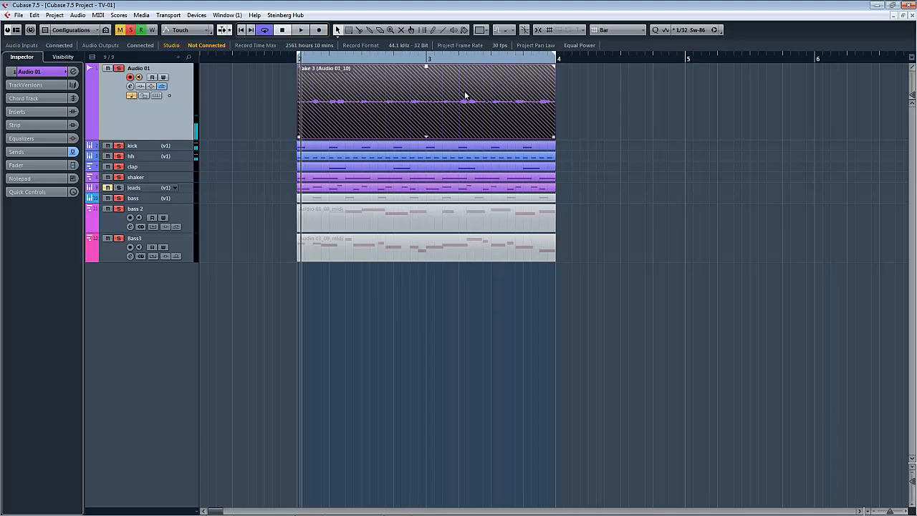
Keep only Take 3 on the Audio 01 track by moving it aside, deleting the other takes and returning it to bar 2.
drag(467, 94, 727, 95)
click(504, 115)
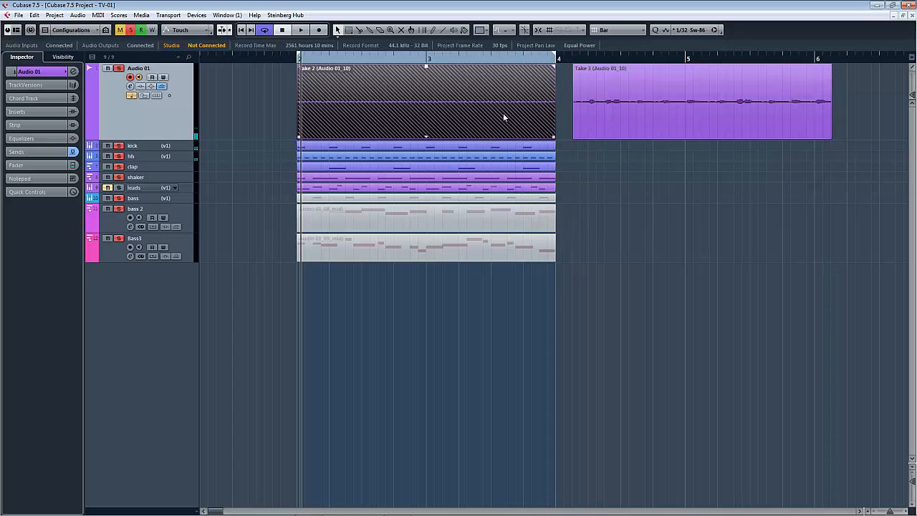
key(Delete)
click(506, 109)
key(Delete)
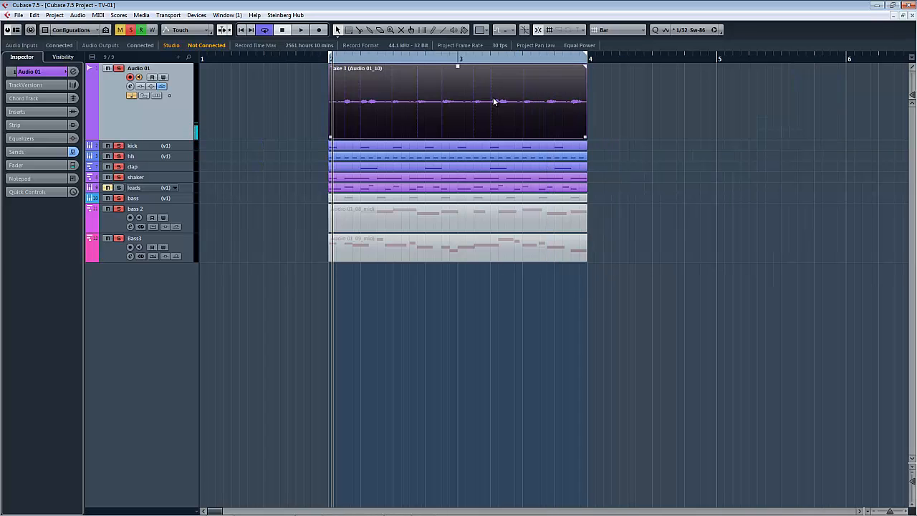
Normalize the Take 3 recording and play it back with the drum loop.
right_click(468, 99)
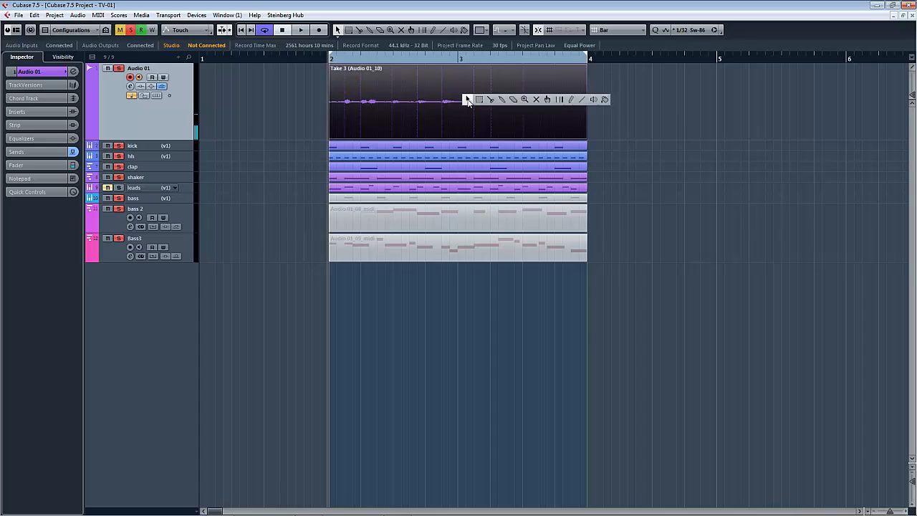
click(468, 100)
right_click(468, 103)
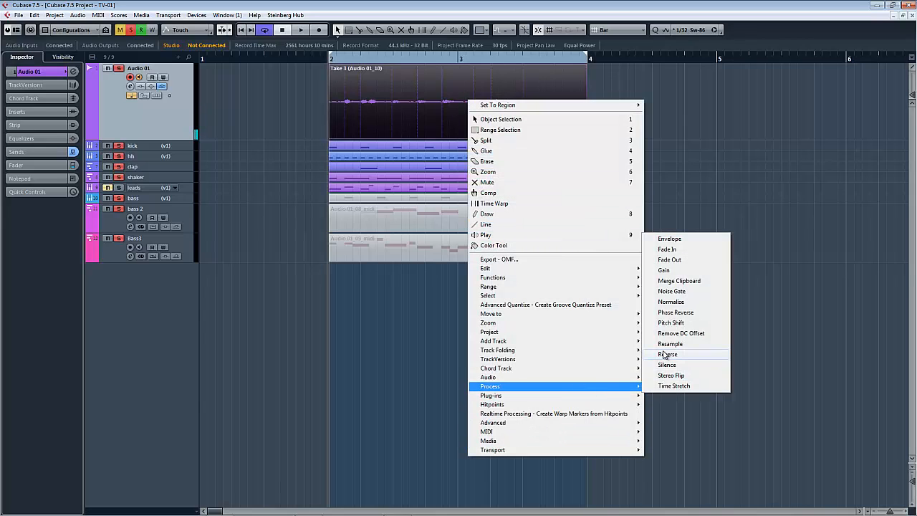
click(690, 304)
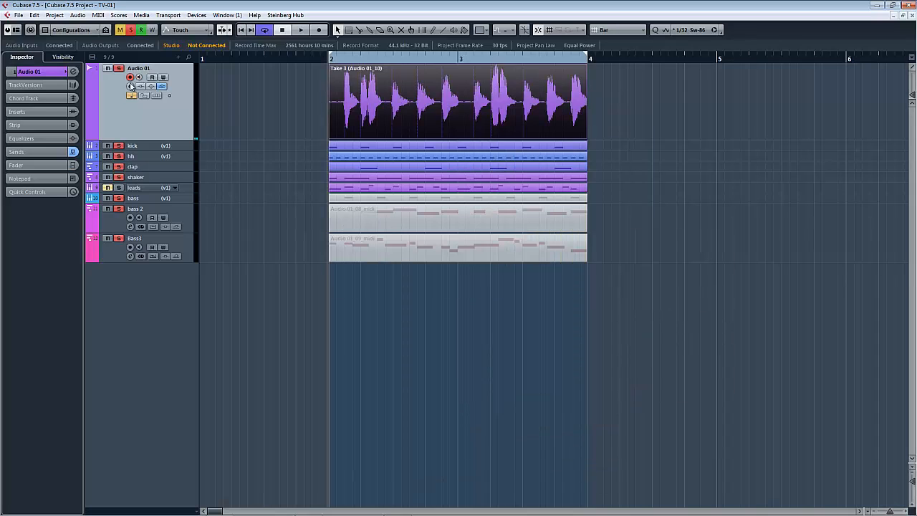
key(space)
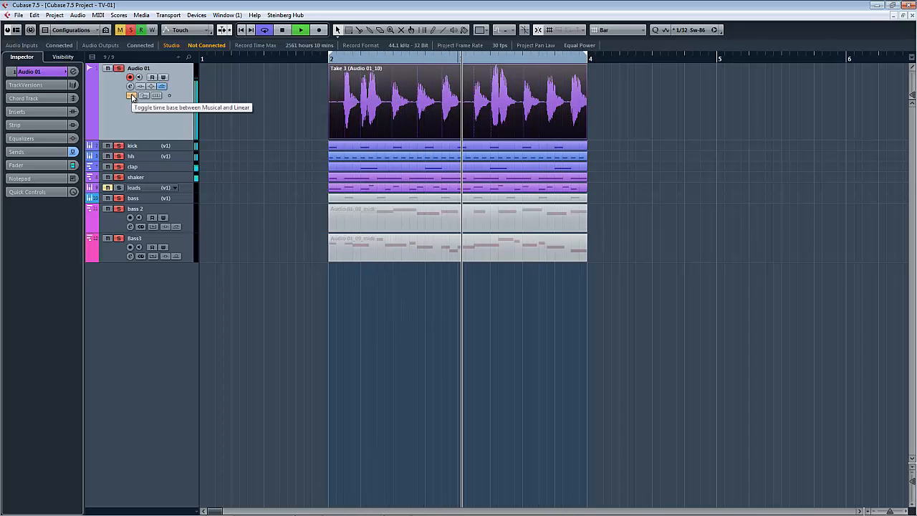
key(space)
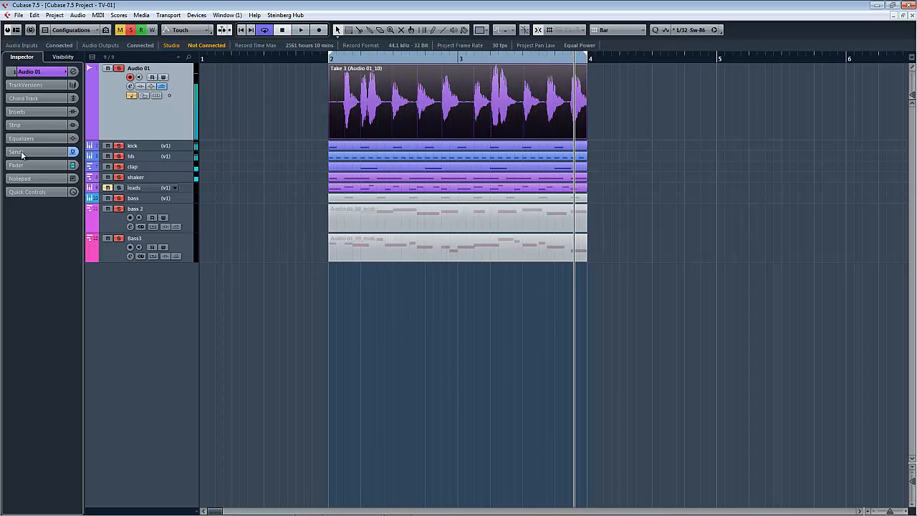
Open the Take 3 recording in the Sample Editor and analyze its notes with VariAudio's Pitch & Warp.
double_click(480, 107)
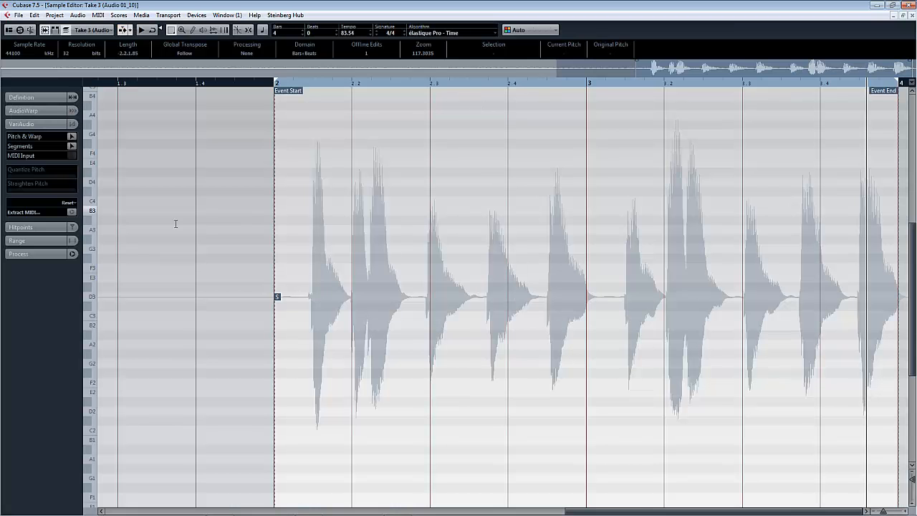
click(69, 143)
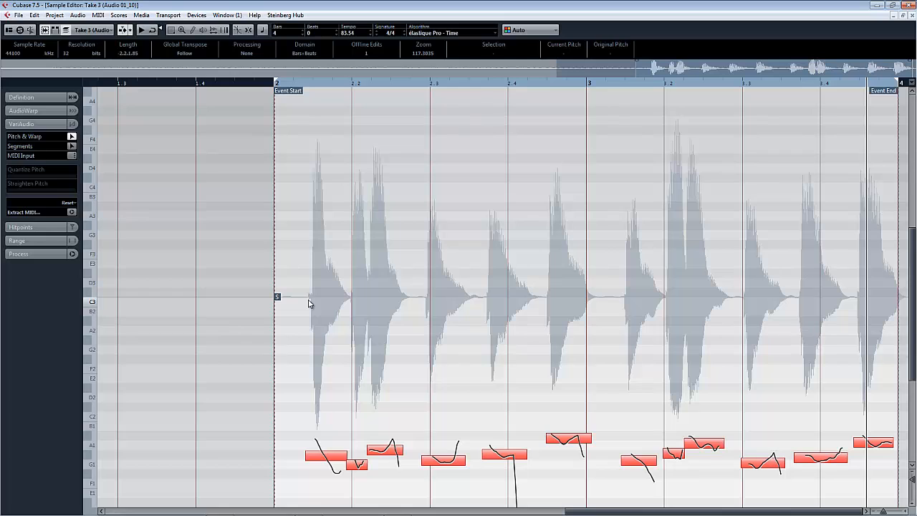
Fully quantize the pitch of all segments and strongly straighten their pitch, straightening the fifth segment almost completely.
key(ctrl+a)
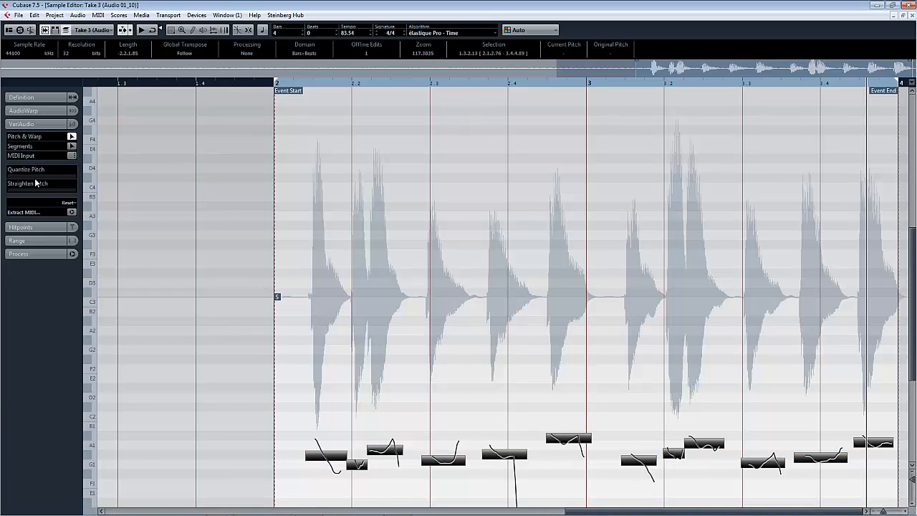
drag(15, 176, 86, 181)
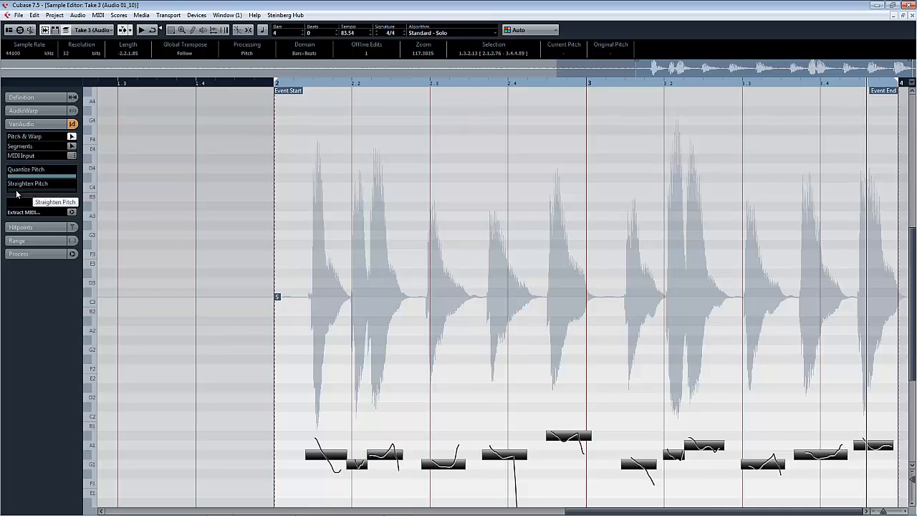
drag(16, 189, 46, 194)
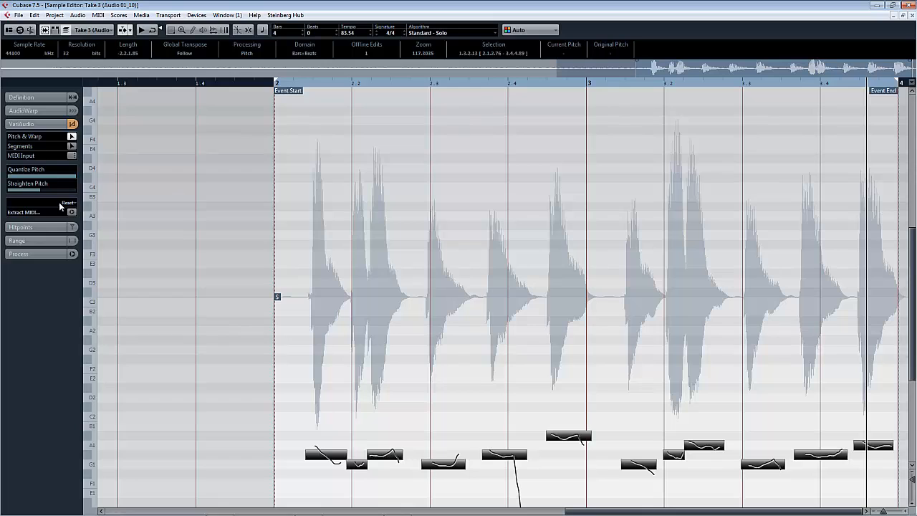
drag(47, 188, 60, 189)
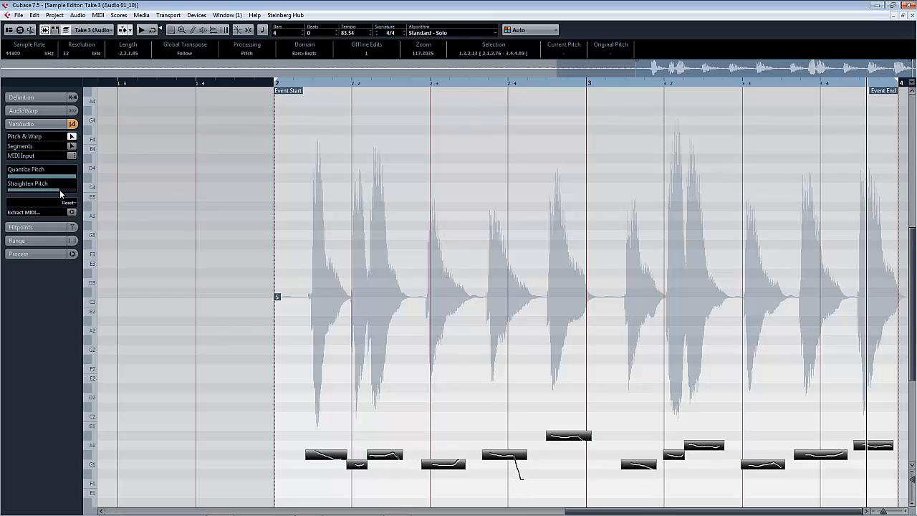
key(ctrl+a)
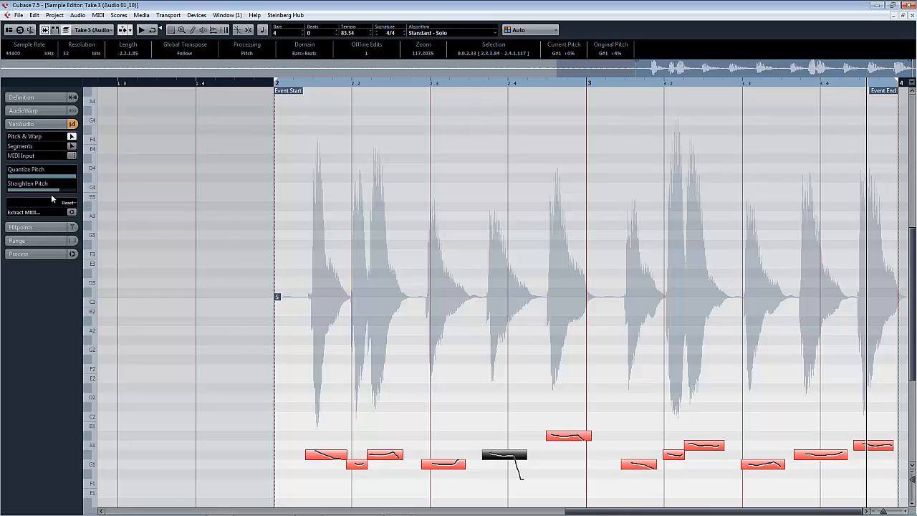
drag(69, 193, 74, 193)
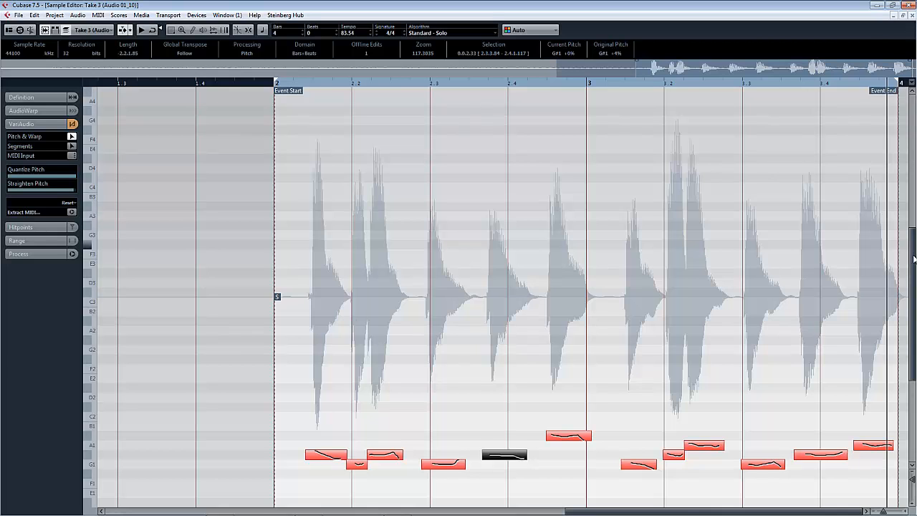
Extract MIDI to a new MIDI track using Just Notes and No Pitchbend Data and a fixed velocity of 100.
drag(913, 254, 914, 323)
scroll(701, 289, up, 2)
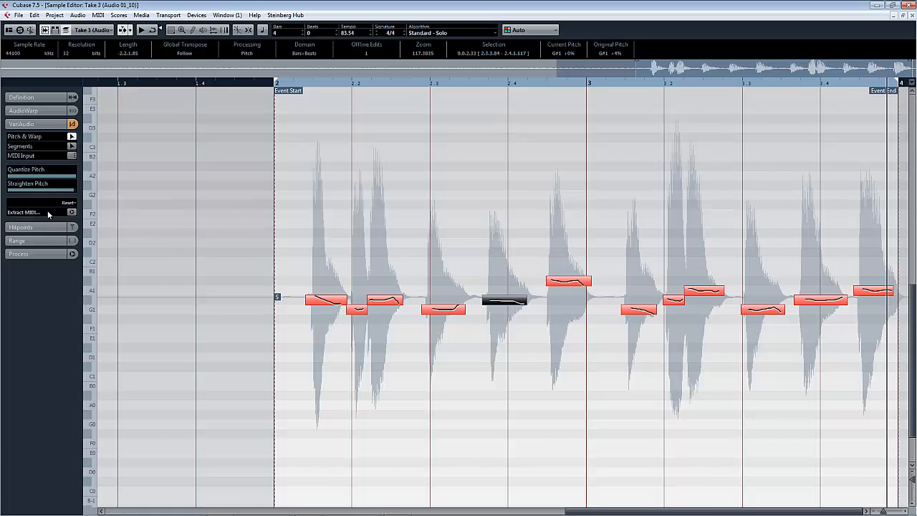
click(72, 213)
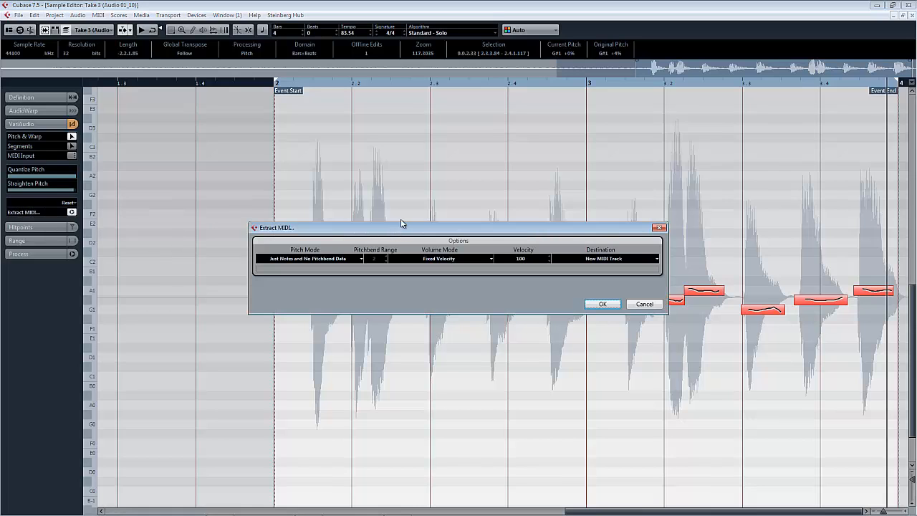
drag(401, 224, 545, 115)
click(467, 149)
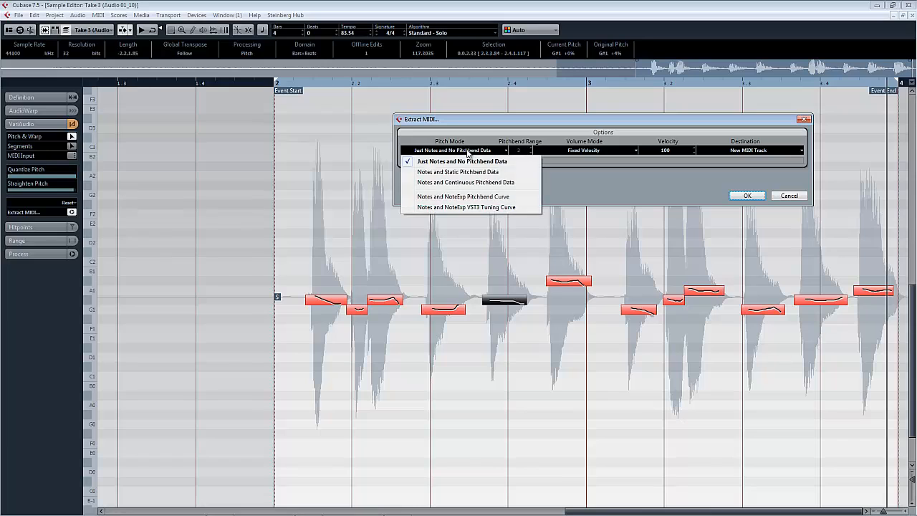
click(501, 133)
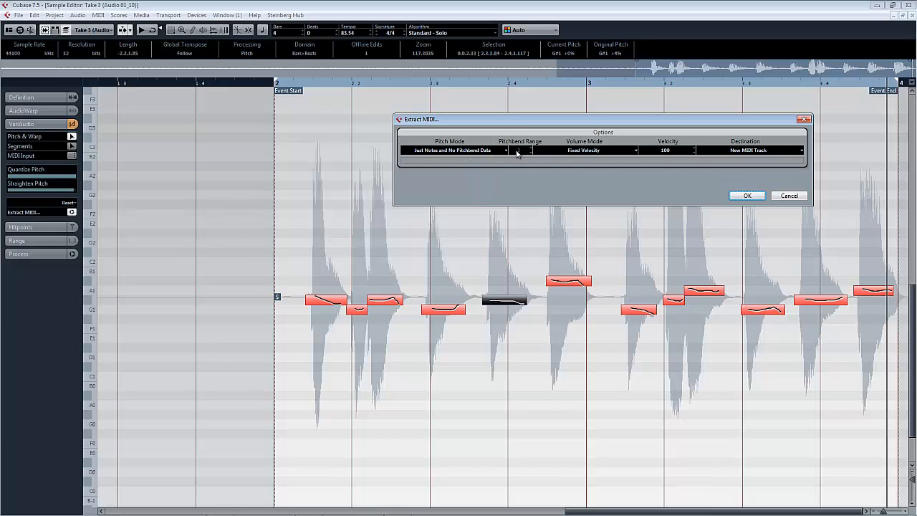
click(603, 152)
click(621, 134)
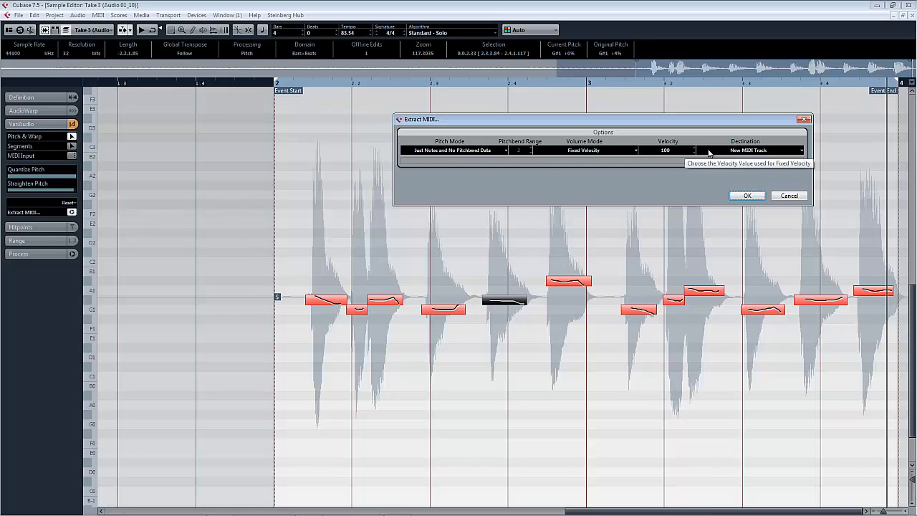
click(747, 196)
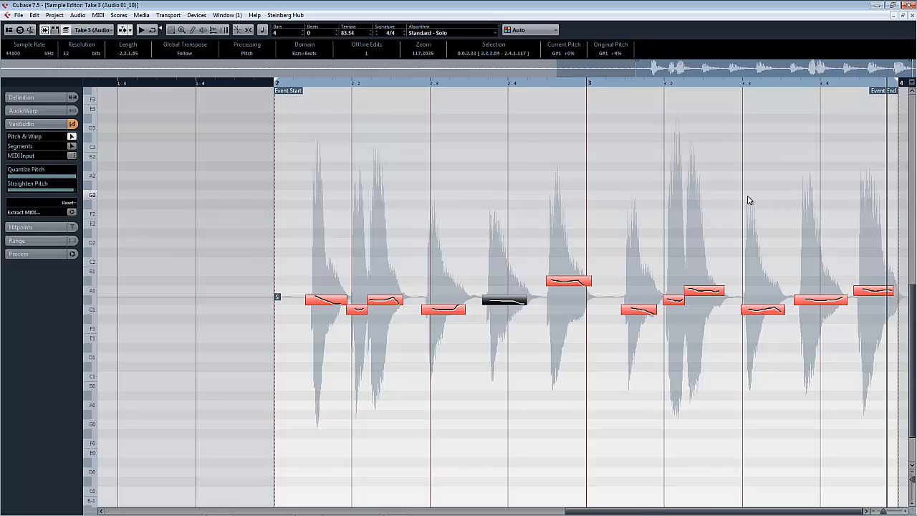
Close the Sample Editor and ready the project for the extracted MIDI part, muting the Audio 01 track and returning to the loop start.
click(913, 16)
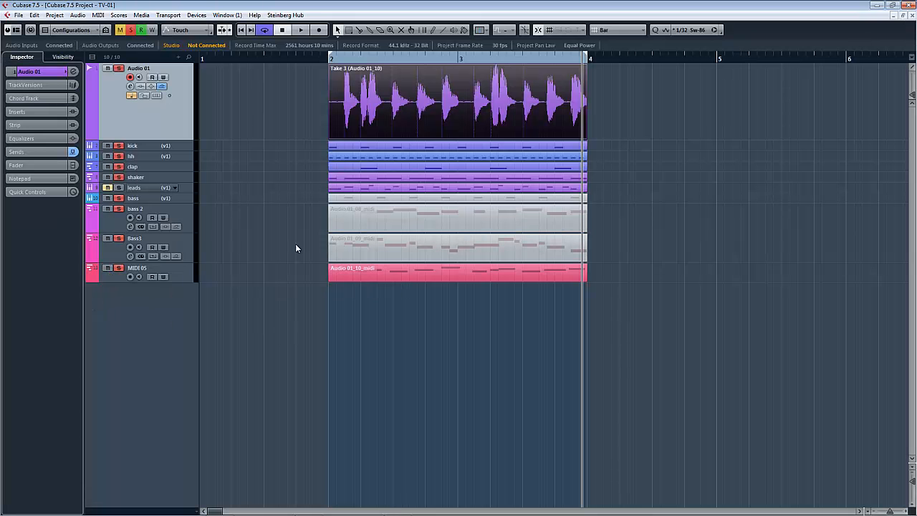
click(404, 278)
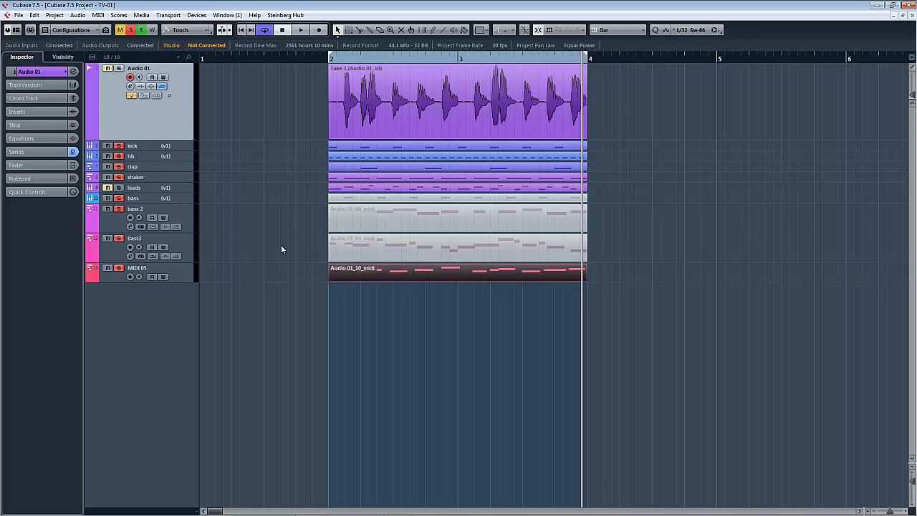
key(KP_1)
Route the output of the MIDI 05 track to 01. bass - Midi In.
click(181, 277)
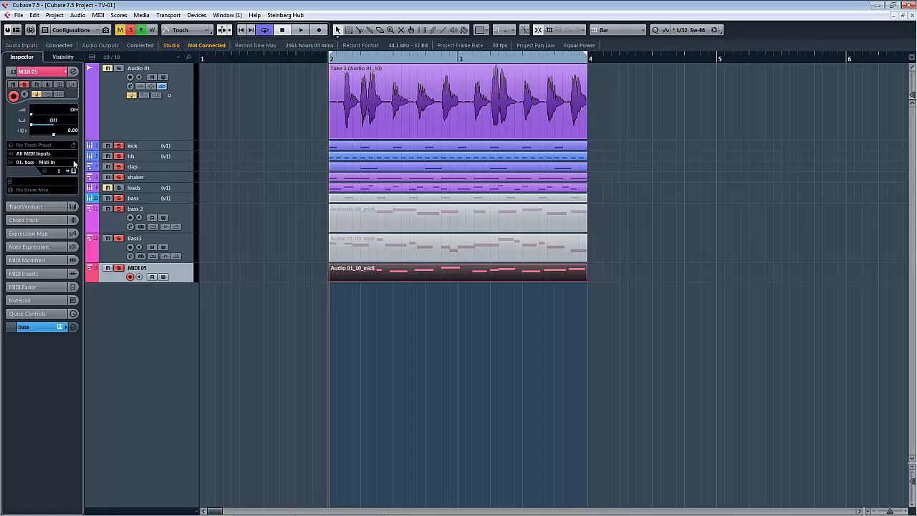
click(48, 164)
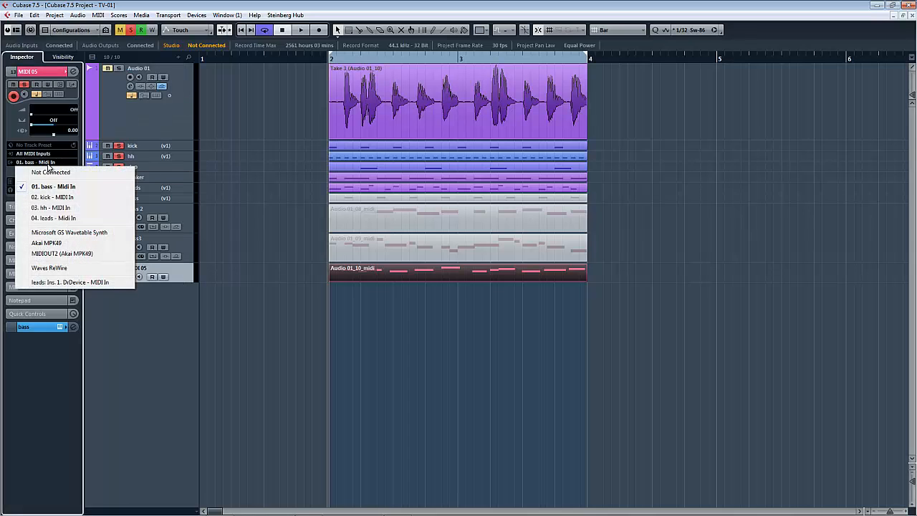
click(61, 187)
Play the extracted bass line with the drum loop and open its MIDI part in the Key Editor.
key(space)
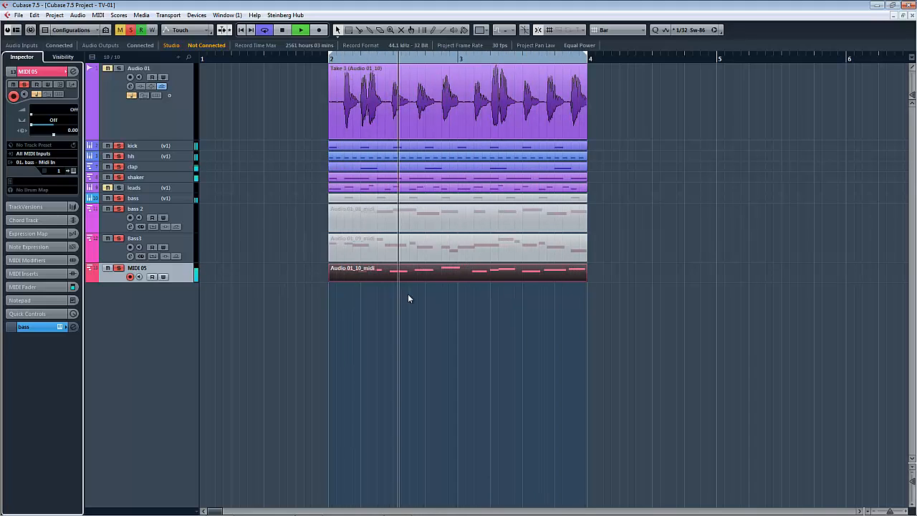
click(435, 277)
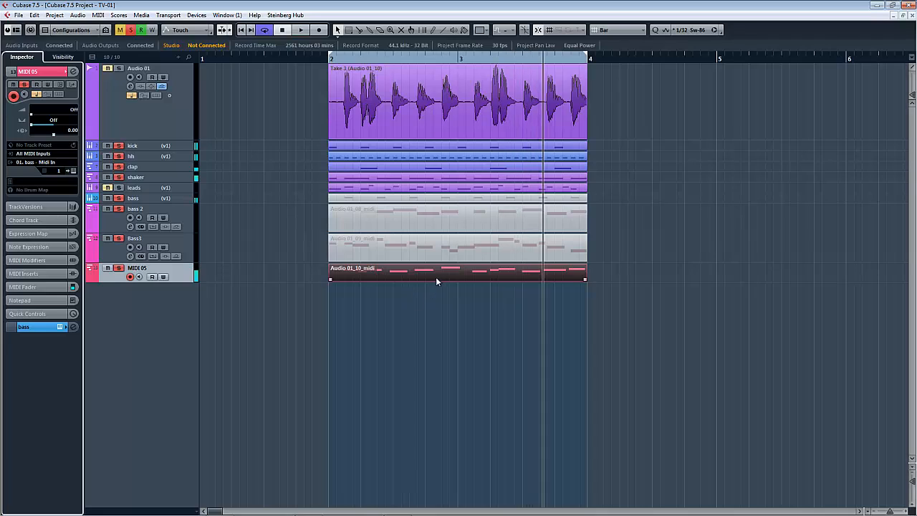
key(space)
double_click(438, 279)
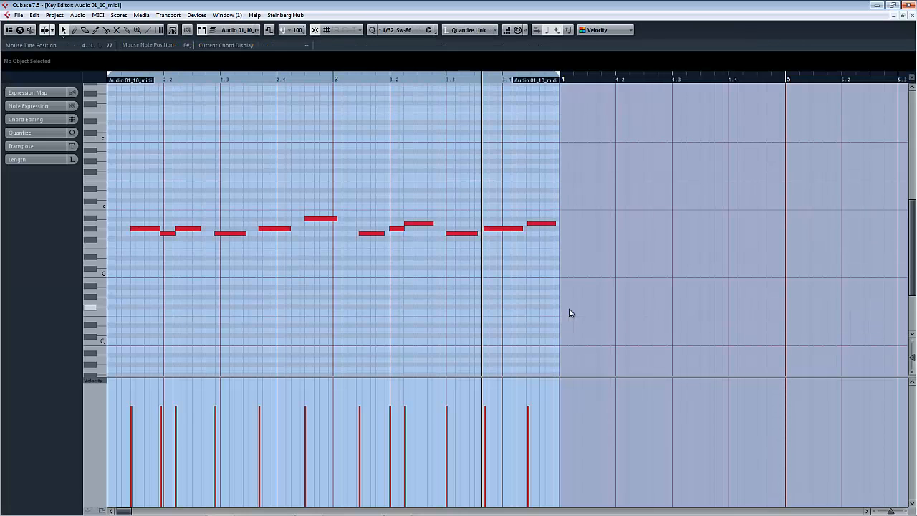
Quantize all notes of the bass part to 1/16 and play the result from the loop start.
key(KP_Decimal)
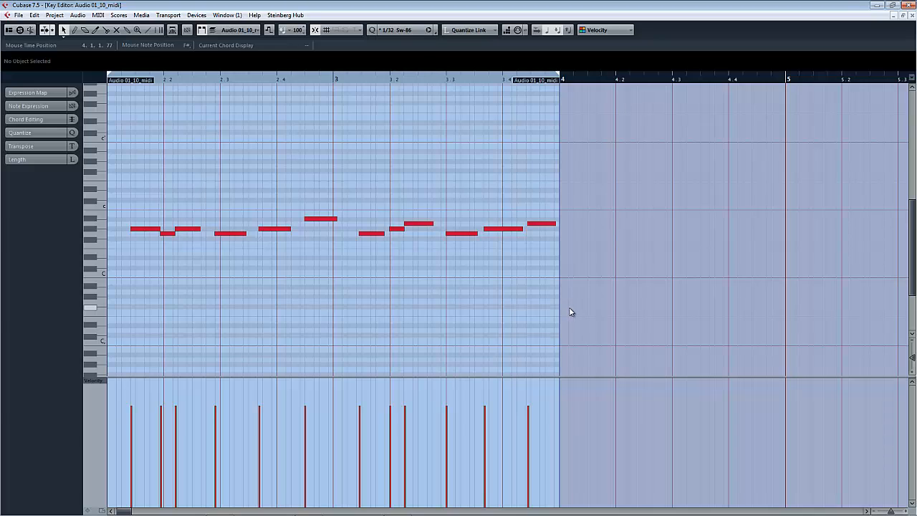
key(ctrl+a)
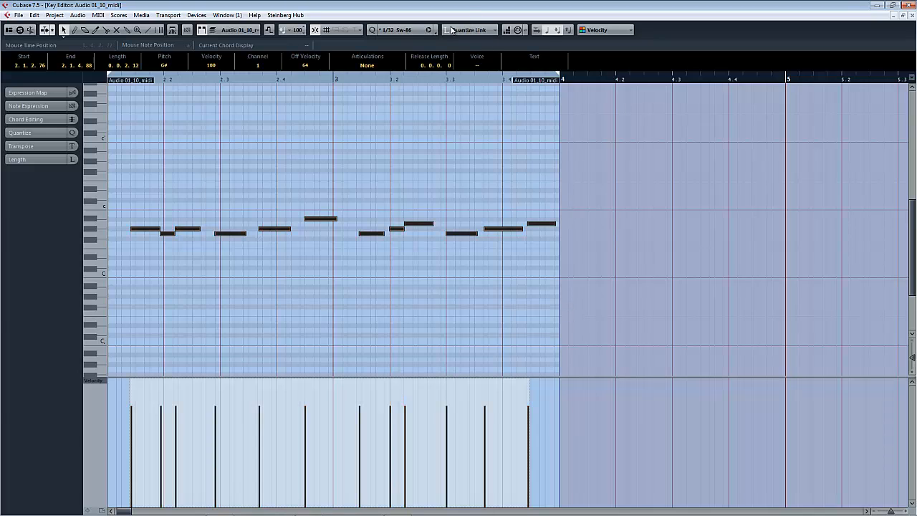
click(419, 31)
click(409, 43)
click(410, 32)
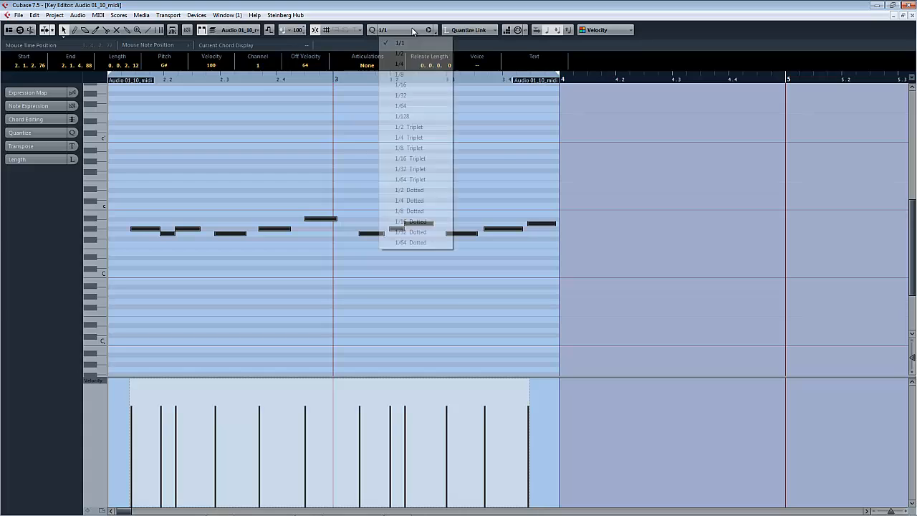
click(414, 85)
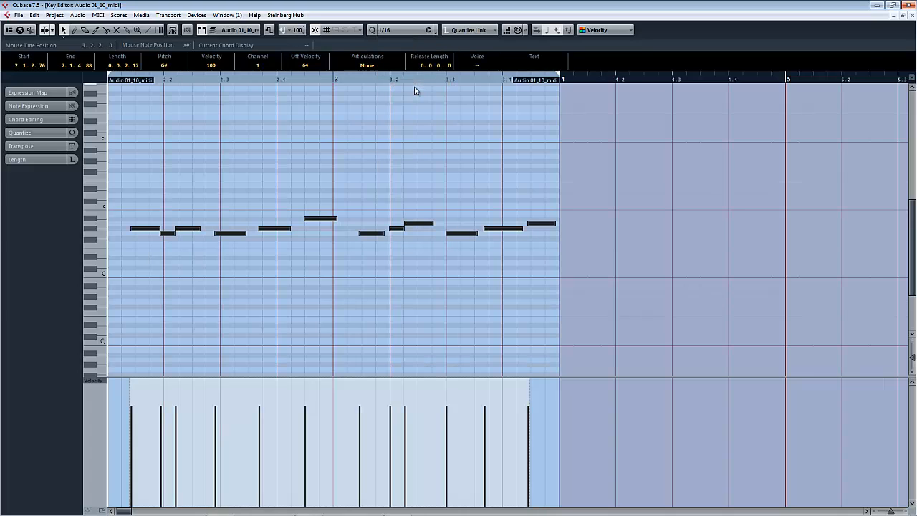
key(q)
click(421, 256)
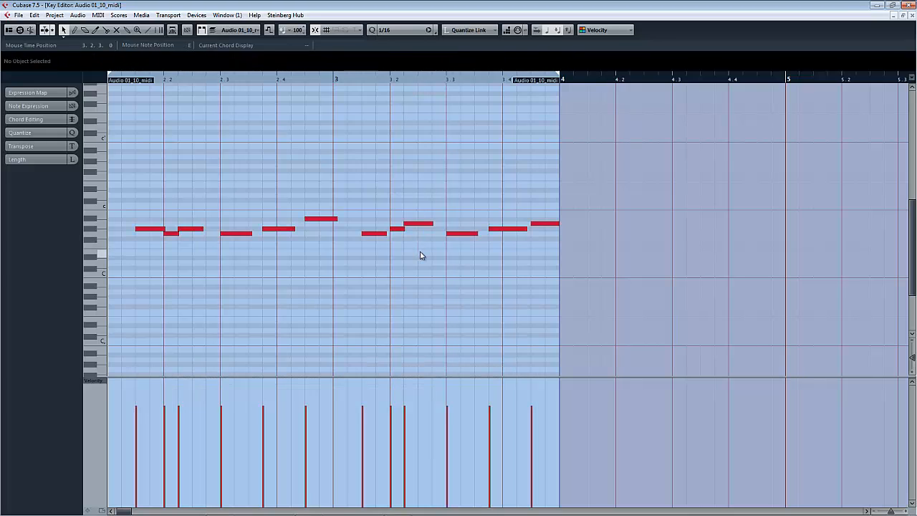
key(space)
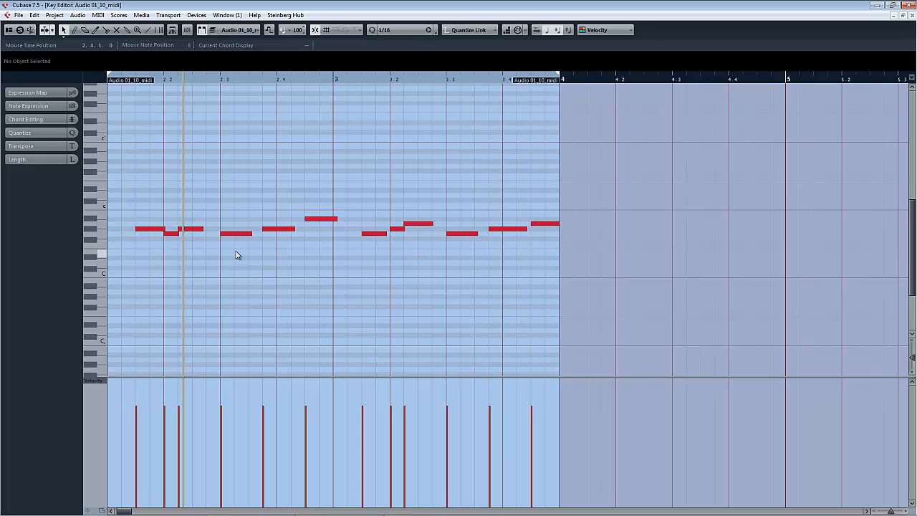
Close the Key Editor, solo the Audio 01 and MIDI 05 tracks, and play them together from the loop start.
key(Escape)
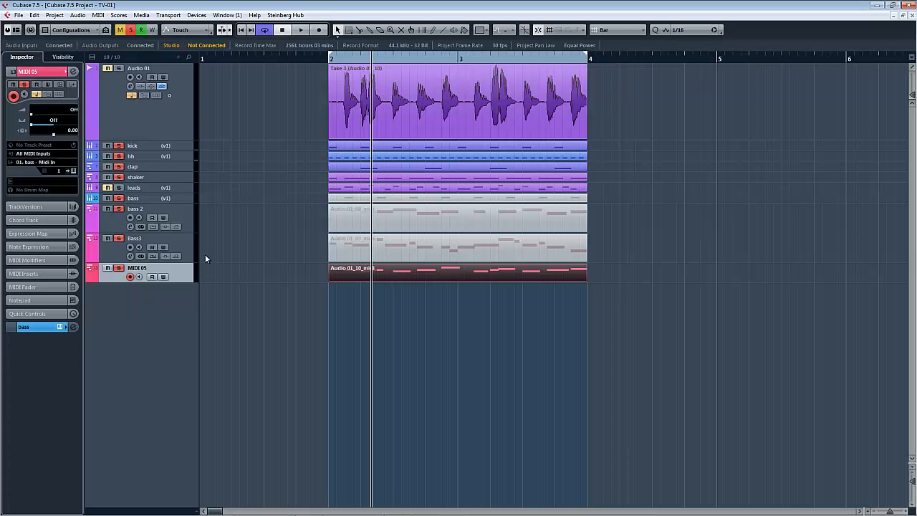
click(119, 68)
click(109, 268)
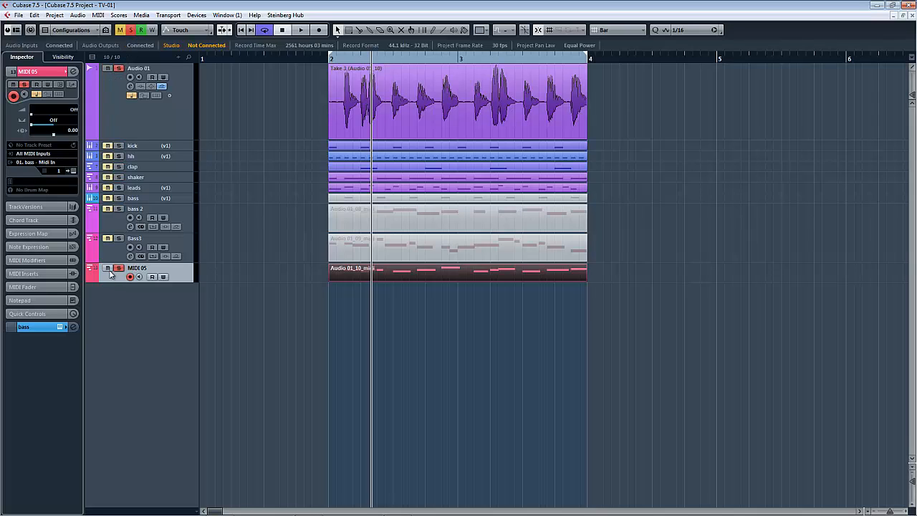
key(KP_1)
key(space)
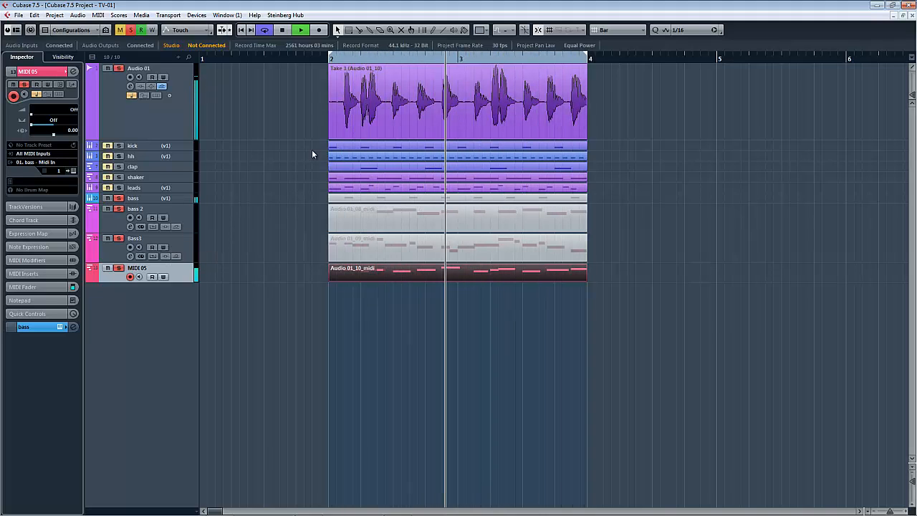
Lower the Audio 01 channel level to about -13.1 dB in the MixConsole and close the mixer.
key(F3)
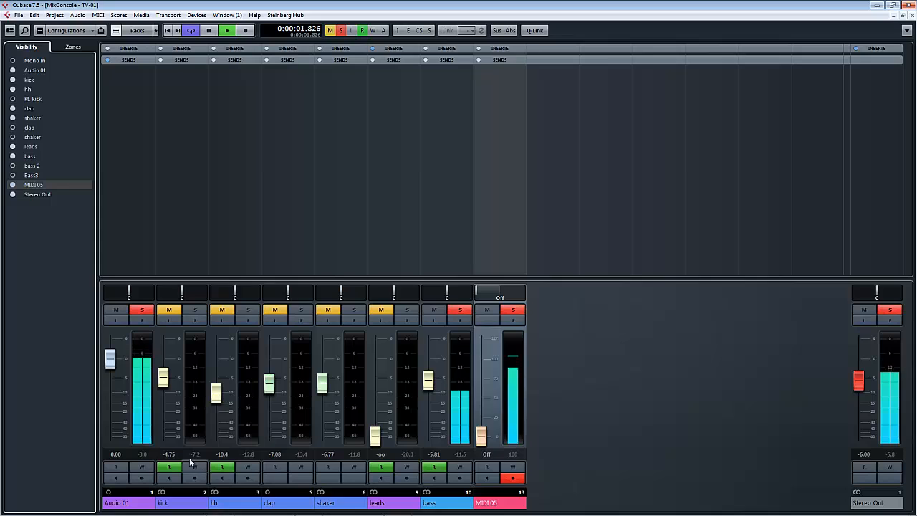
drag(110, 358, 124, 406)
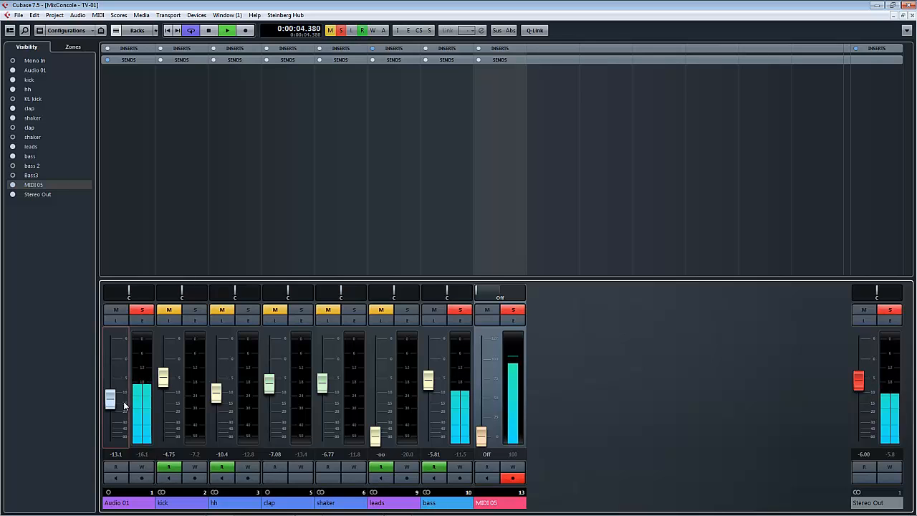
click(912, 15)
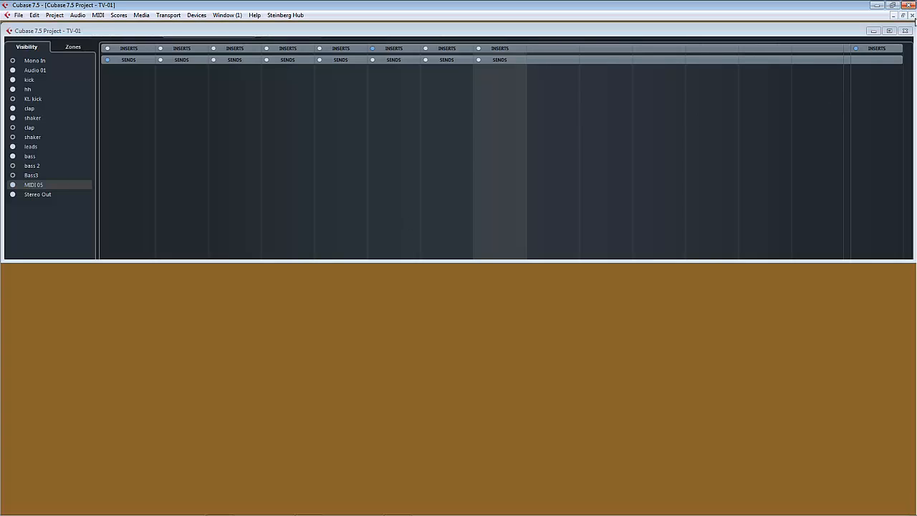
Open the MIDI 05 part and shorten the first, second and A# notes to end at 2.2.1.0, 2.2.2.0 and 3.1.1.0.
click(457, 298)
double_click(462, 275)
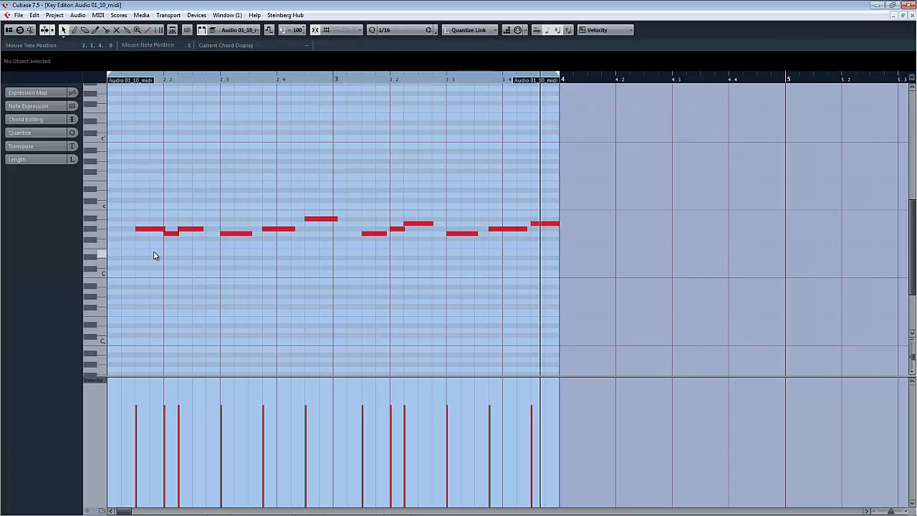
drag(163, 230, 162, 230)
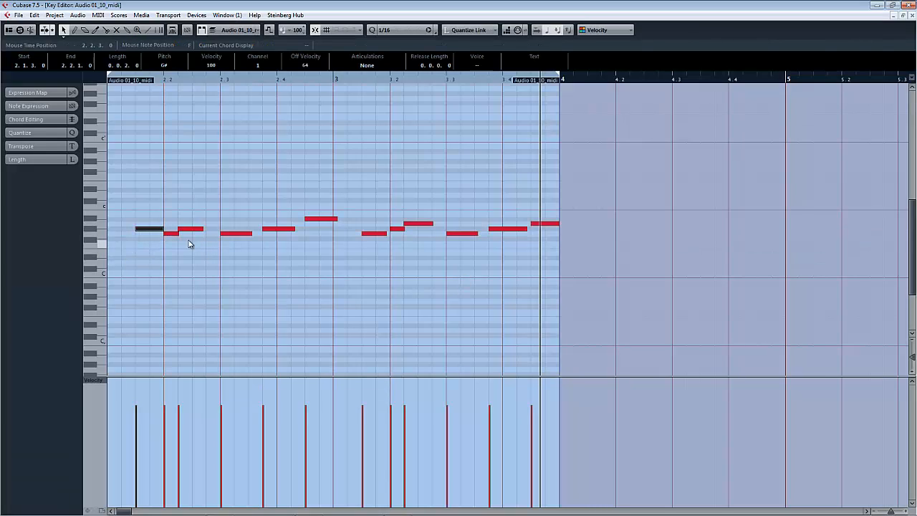
click(171, 234)
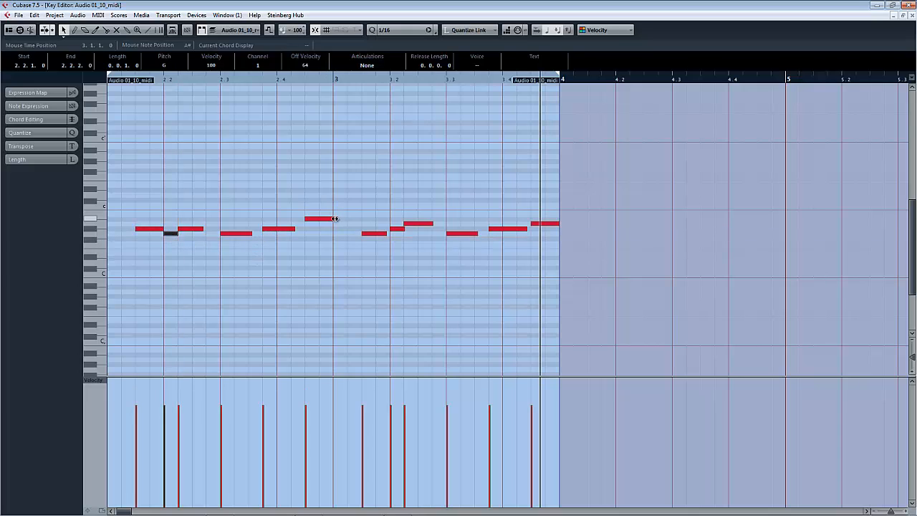
drag(336, 219, 331, 221)
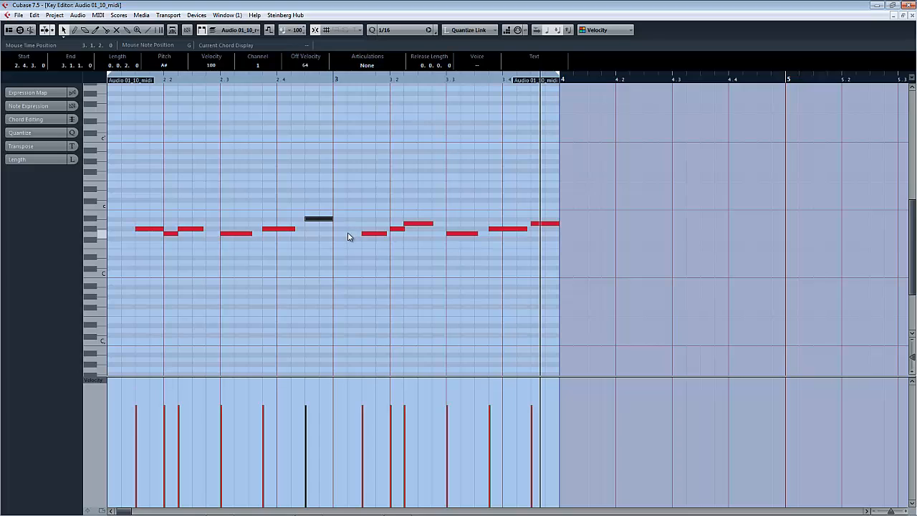
Try an extra sixteenth-long G# note at 3.1.2 in playback, and undo it.
right_click(347, 233)
click(358, 234)
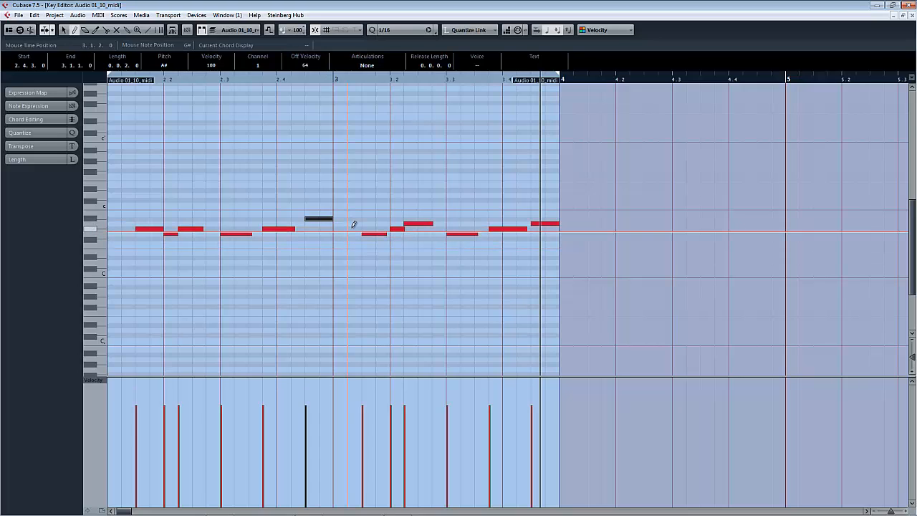
click(351, 228)
key(space)
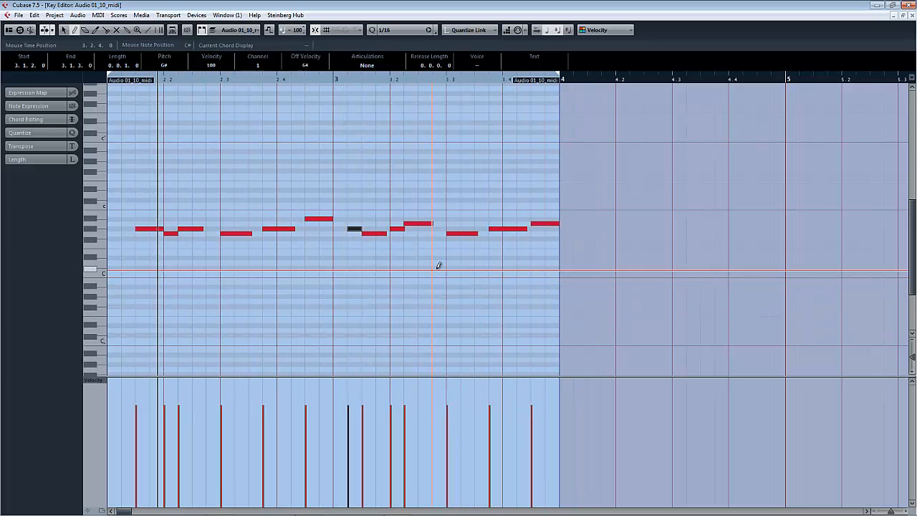
key(ctrl+z)
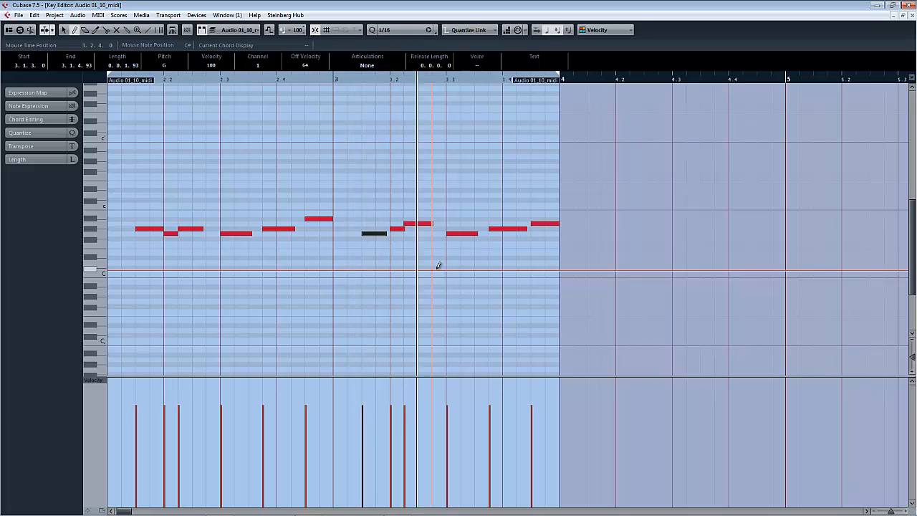
Extend the G# note at 3.3.4 to end at 3.4.3.0 and return to the project, leaving the leads track muted.
click(527, 228)
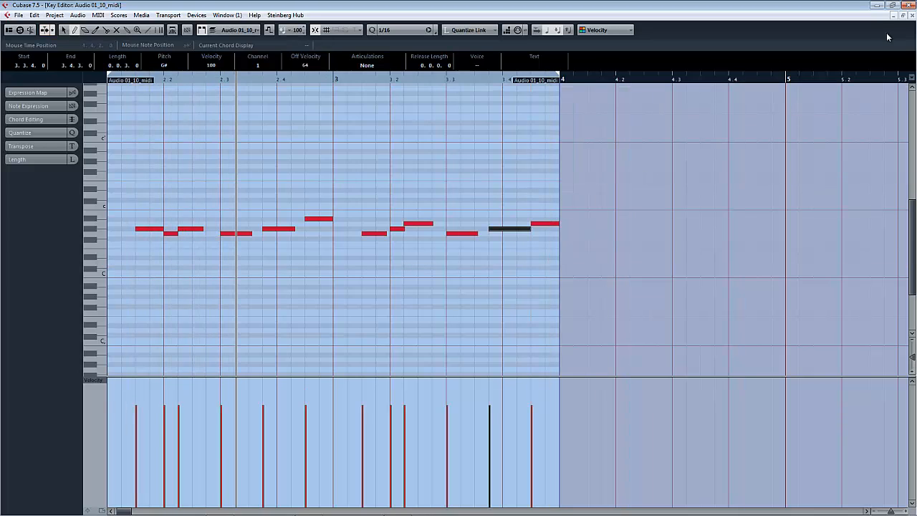
click(912, 15)
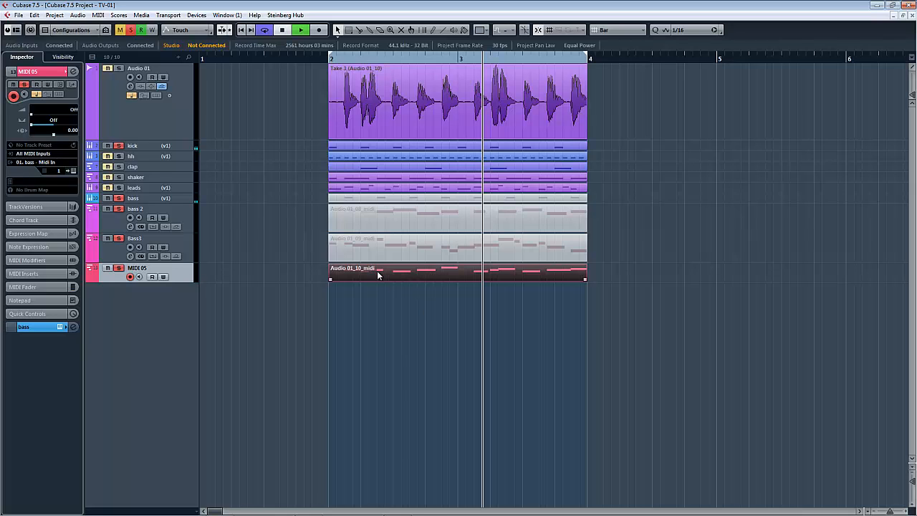
click(109, 189)
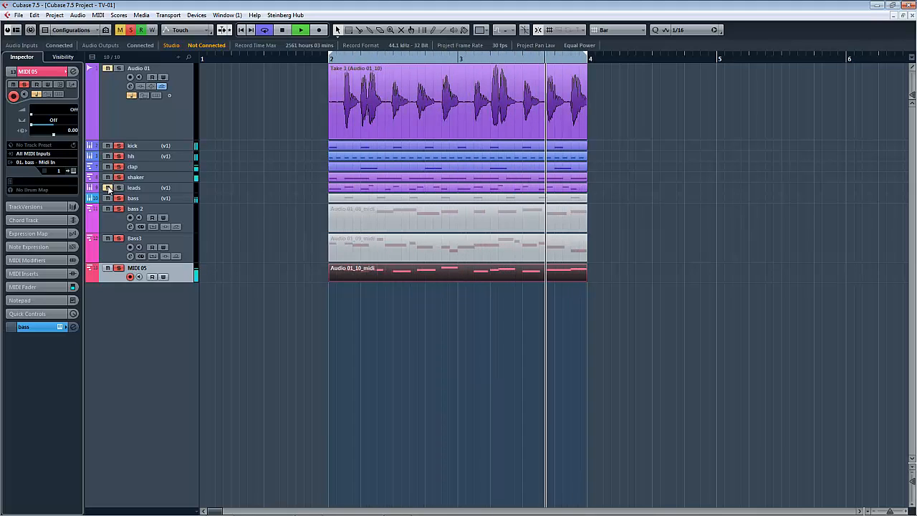
Audition the Dark Psy Bass, Deep Organ Bass, Delay Bass and Dual Bass patches in the bass synth, reload Smooth Bass and close it.
click(72, 172)
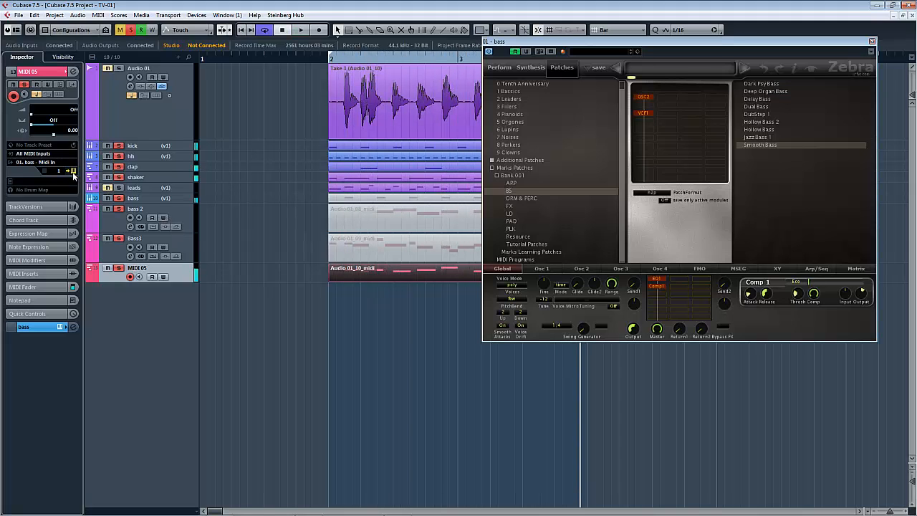
key(space)
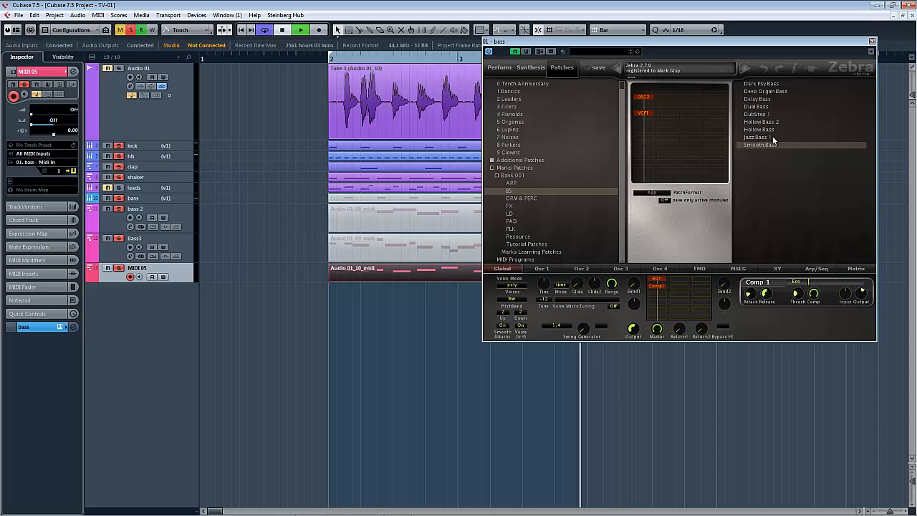
click(768, 84)
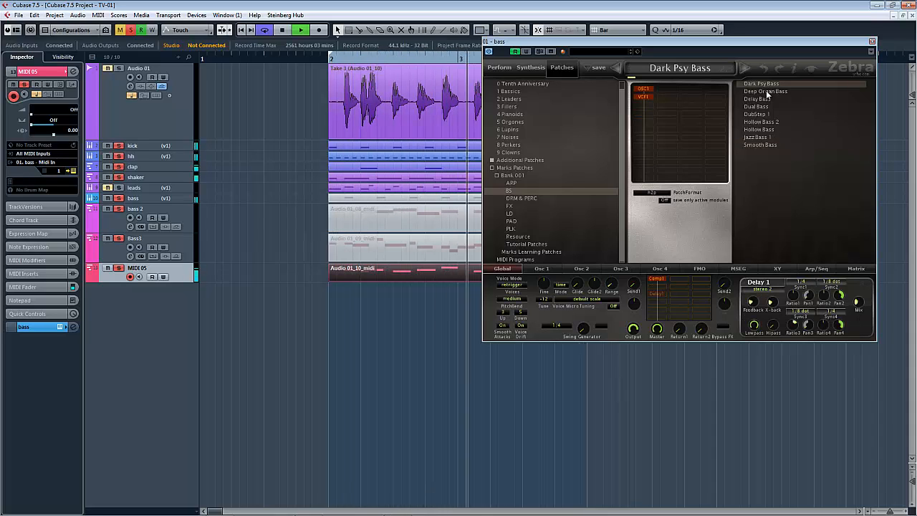
click(765, 91)
click(764, 100)
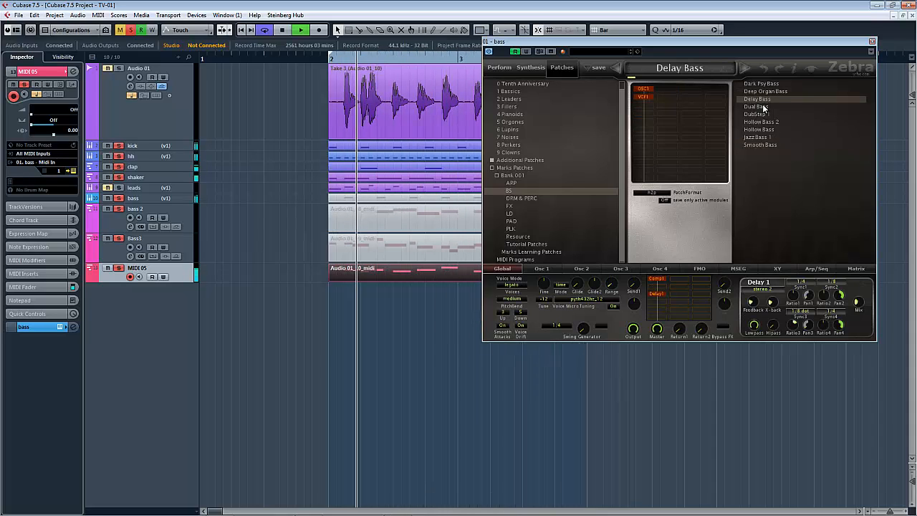
click(764, 107)
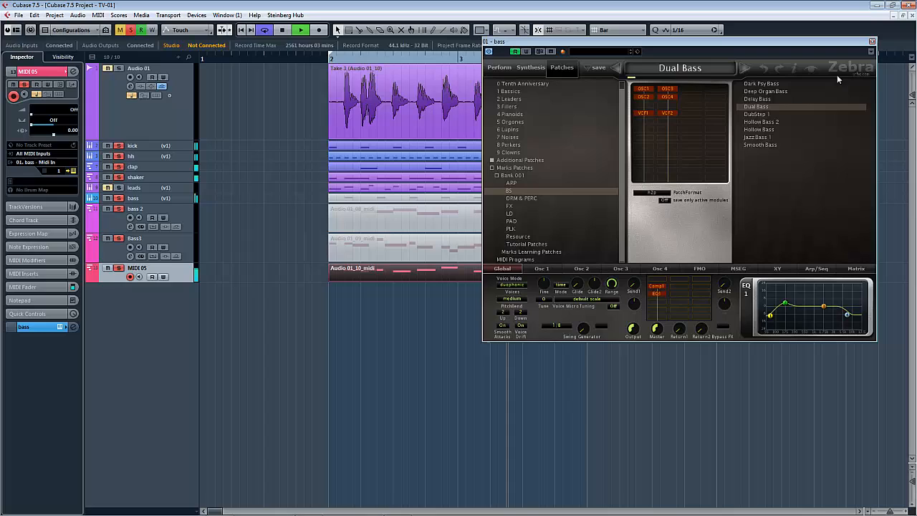
click(761, 144)
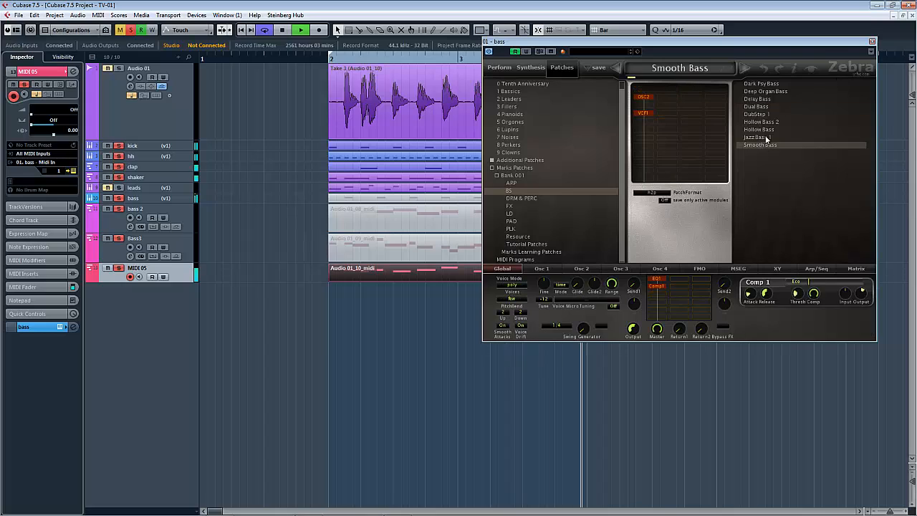
click(872, 42)
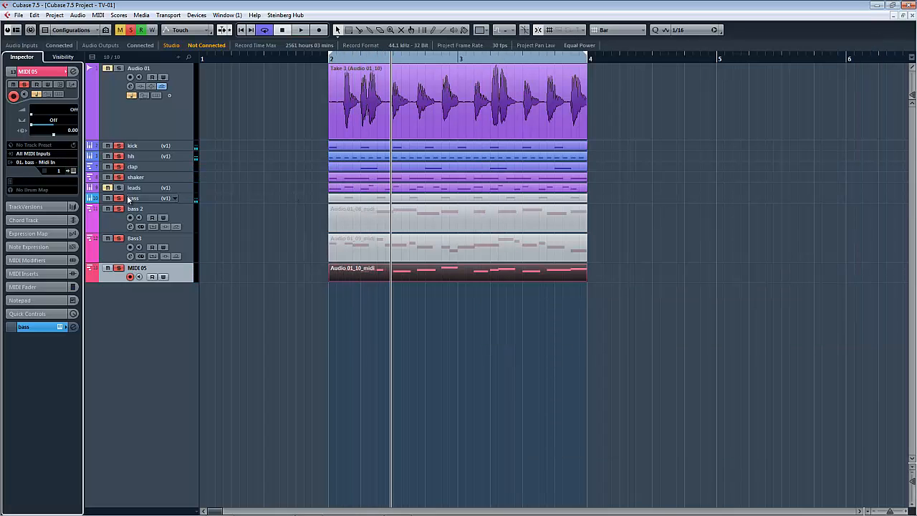
Examine the notes of the leads part and of the MIDI 05 bass part separately in the Key Editor.
double_click(432, 187)
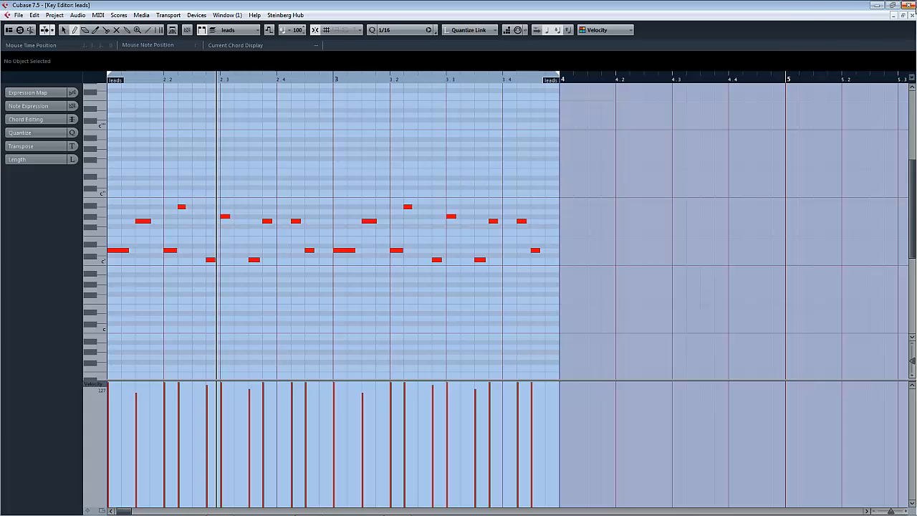
click(912, 15)
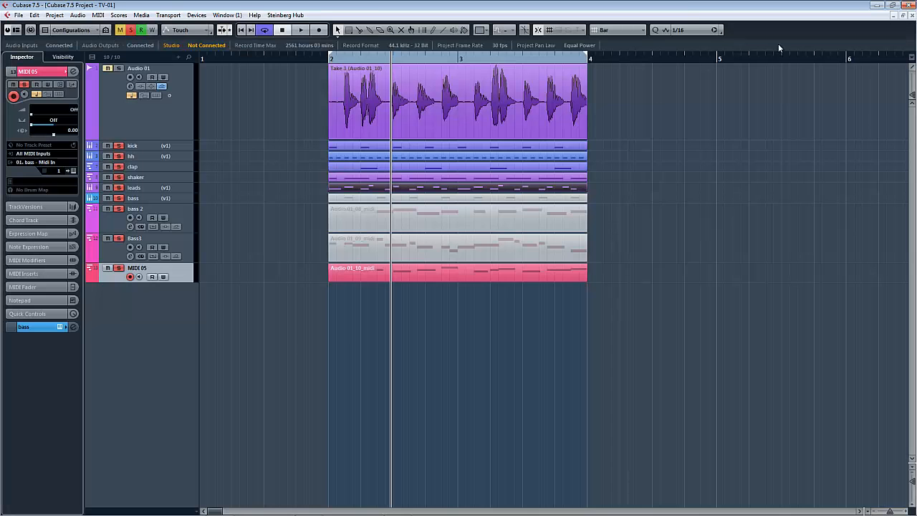
double_click(381, 276)
click(912, 15)
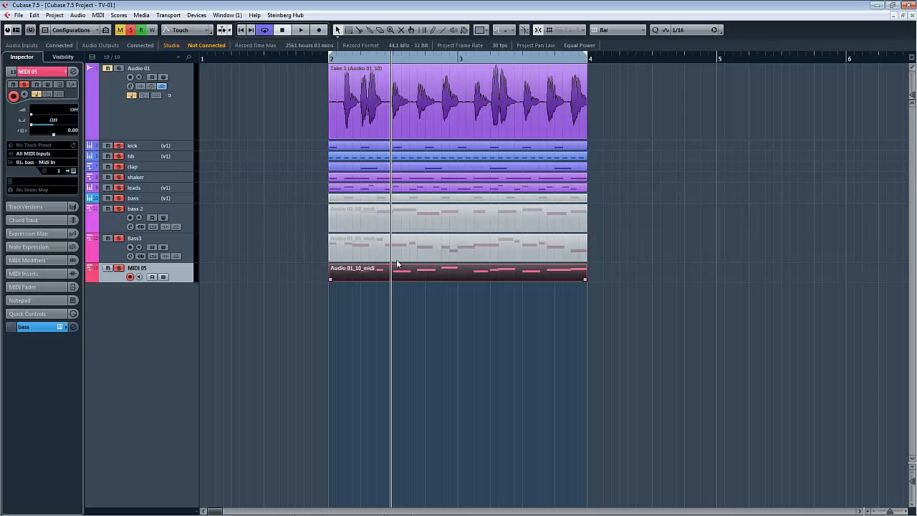
Open the leads part and the MIDI 05 bass part together in the Key Editor to compare both note rows with the selection tool active.
click(398, 190)
double_click(422, 269)
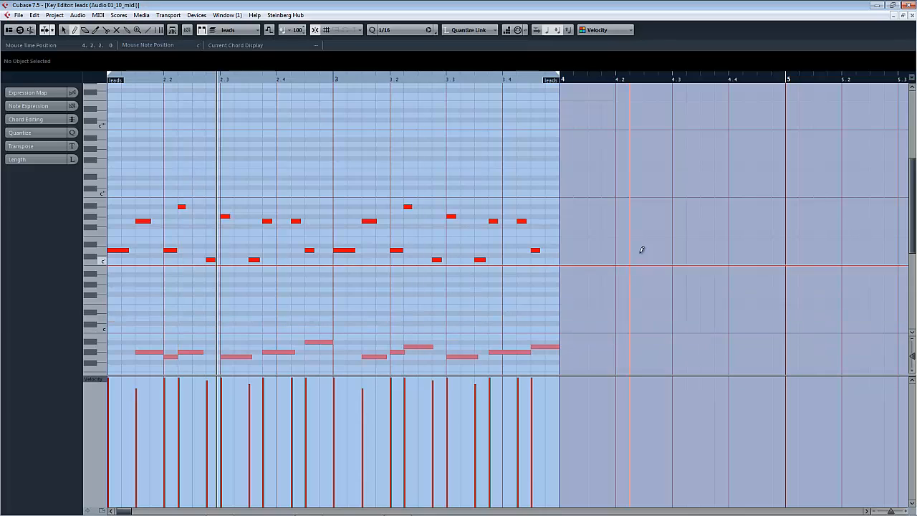
drag(911, 189, 910, 204)
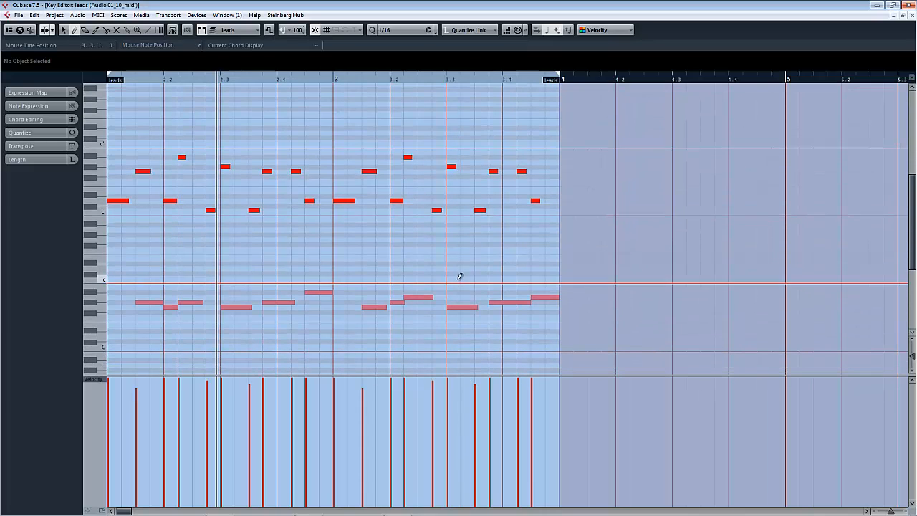
right_click(248, 312)
click(250, 315)
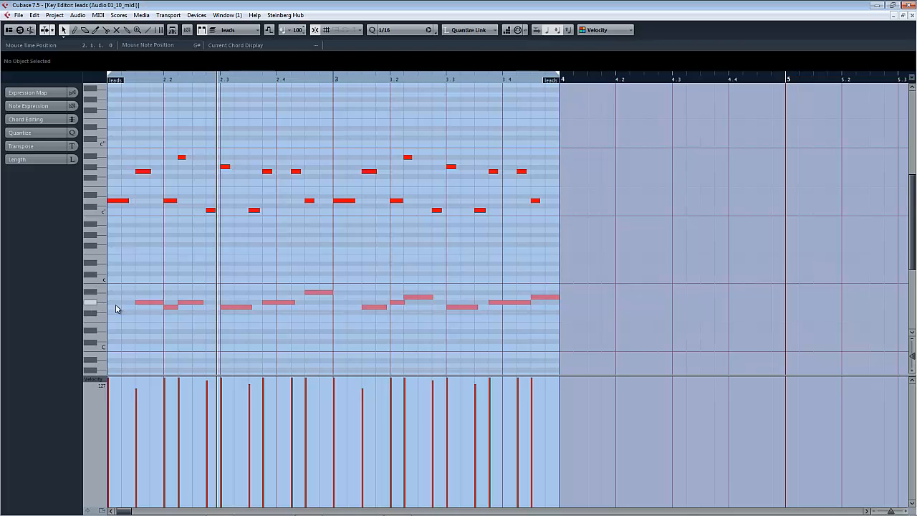
Make the bass part the active one in the Key Editor and examine its note pitches against the leads notes above.
drag(127, 297, 203, 304)
click(544, 316)
click(123, 307)
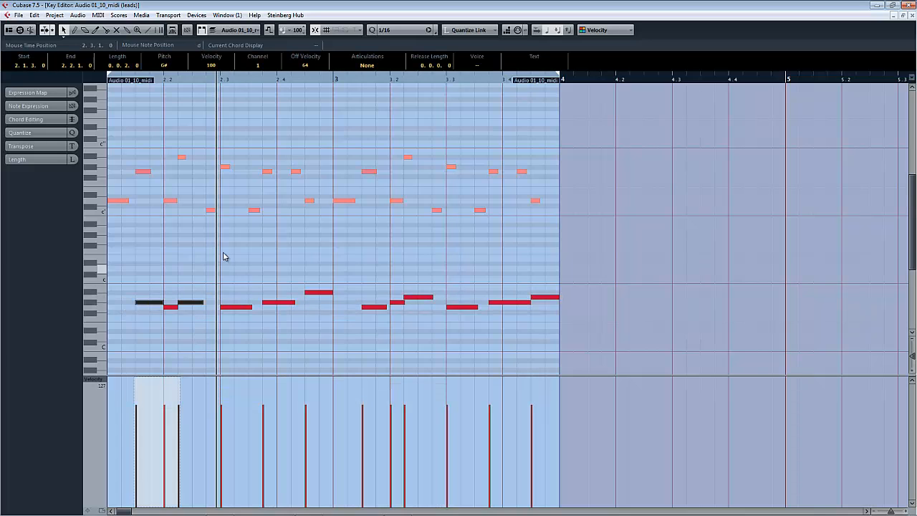
drag(912, 357, 913, 363)
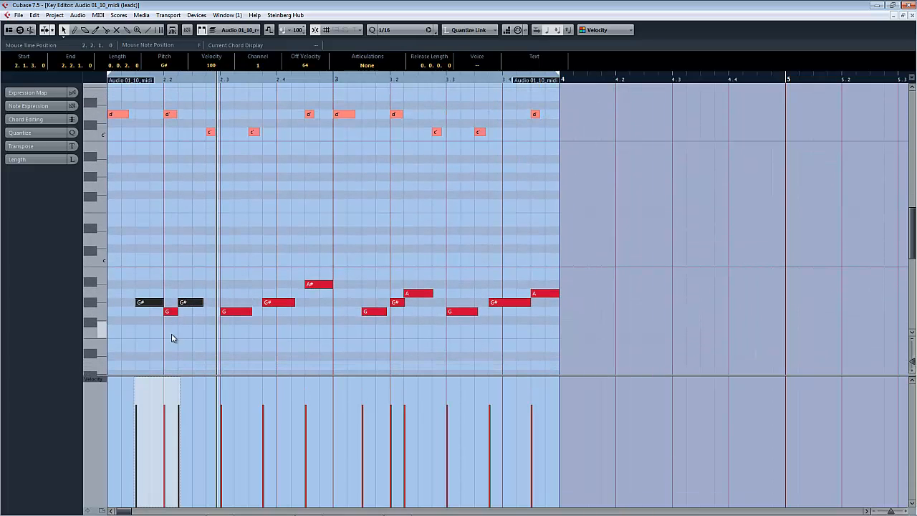
click(131, 307)
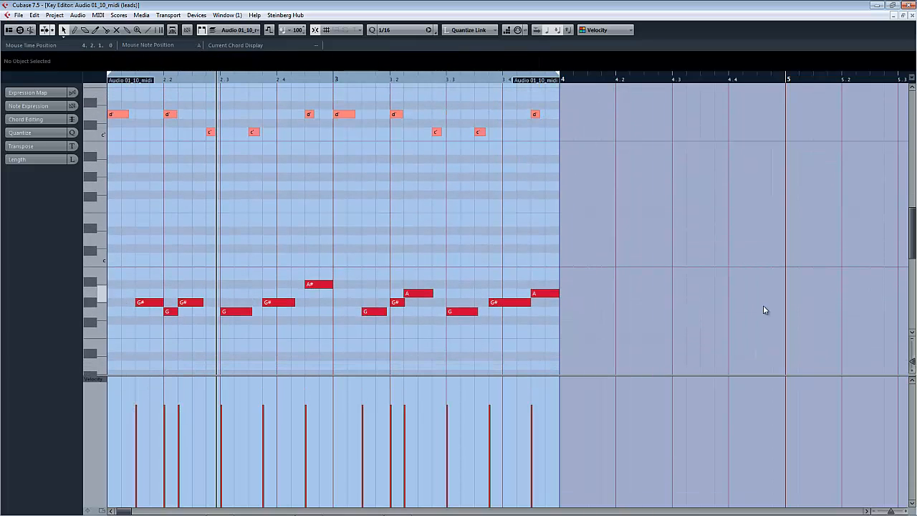
mouse_move(913, 240)
mouse_down()
mouse_move(914, 227)
mouse_move(914, 259)
mouse_move(913, 233)
mouse_move(913, 241)
mouse_up()
scroll(913, 228, up, 2)
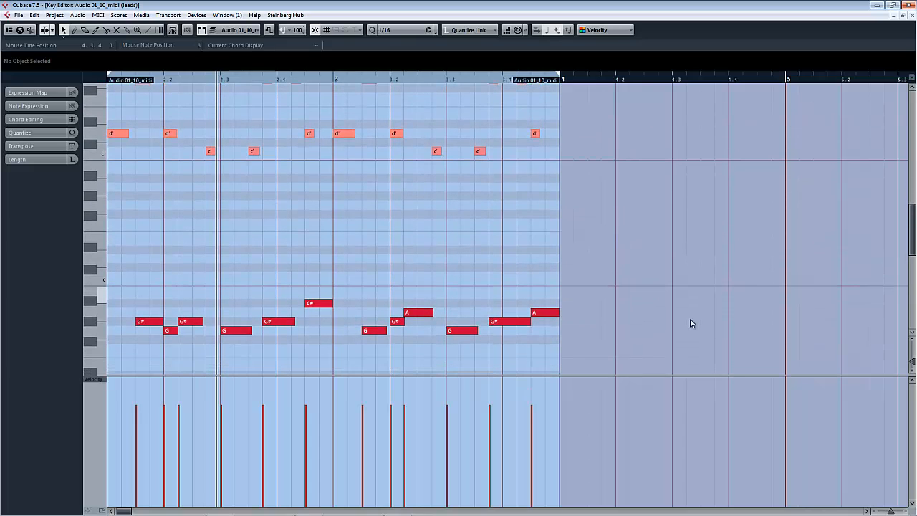
Transpose both A notes in bar 3 of the bass part up a semitone to A# and return to the project.
click(427, 314)
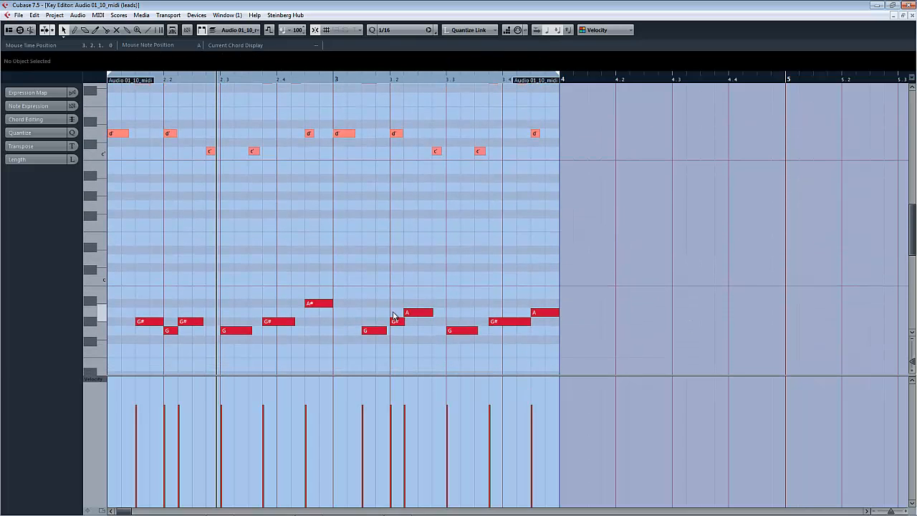
drag(393, 317, 542, 313)
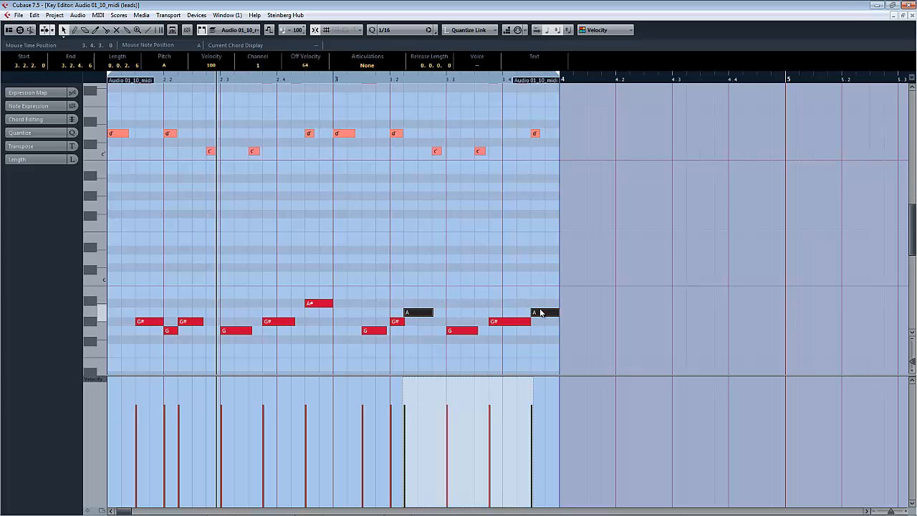
key(Up)
key(super)
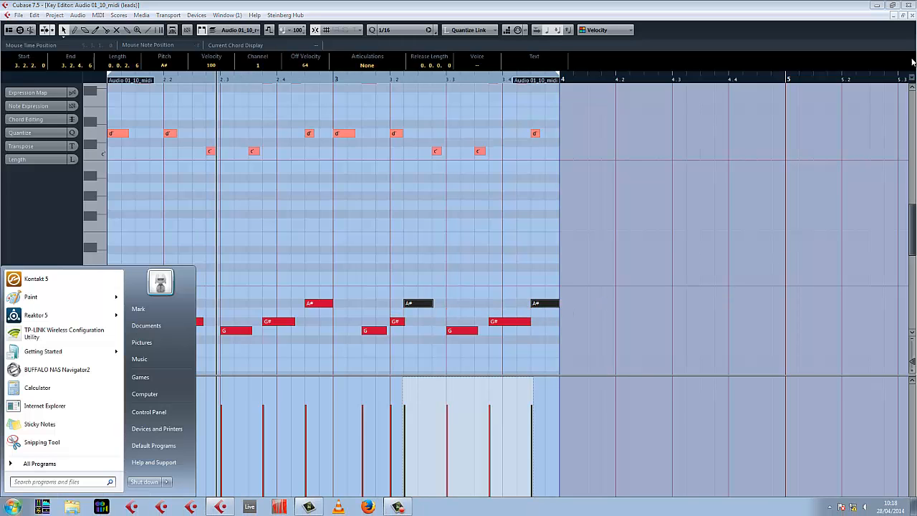
click(912, 16)
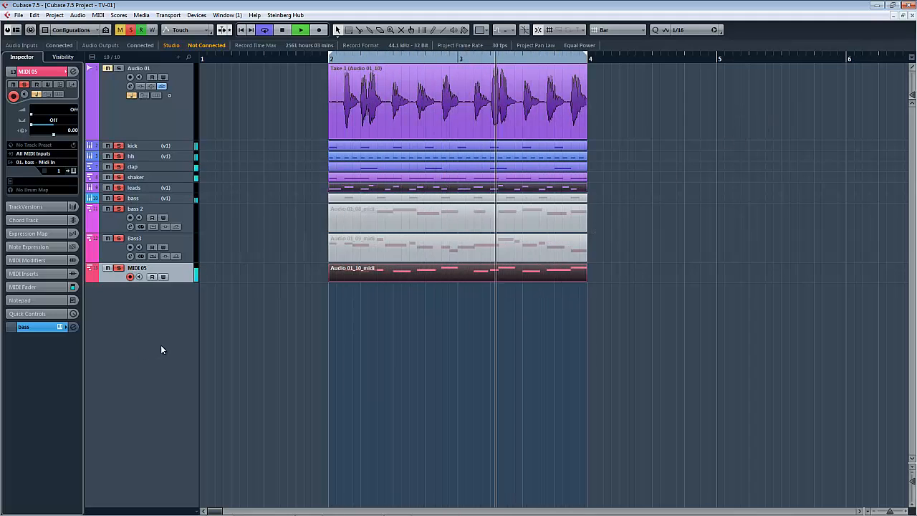
Raise the leads channel fader to -18.2 in the MixConsole, stop playback and return to the project.
key(F3)
key(F3)
key(F3)
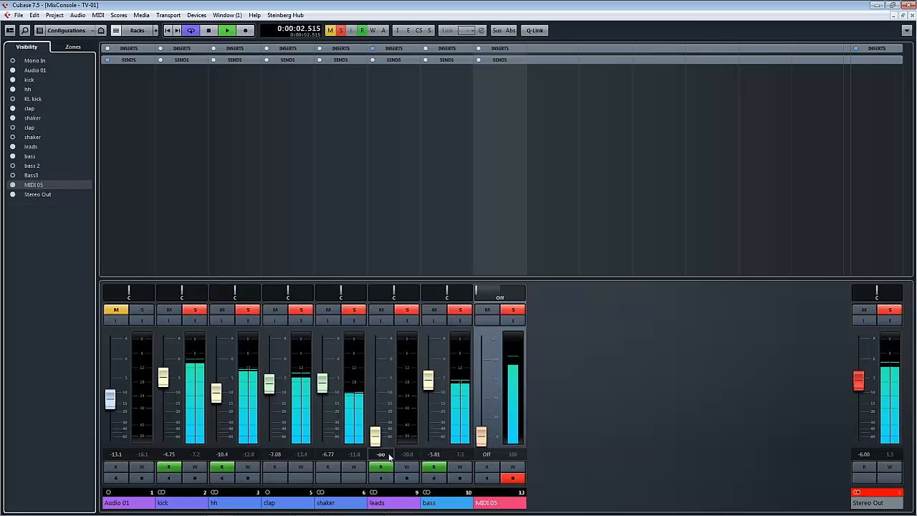
drag(375, 435, 381, 409)
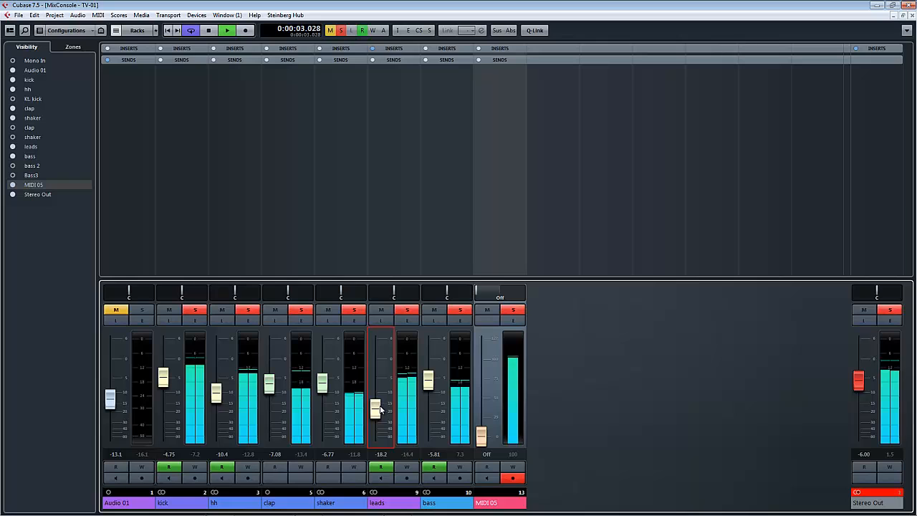
key(space)
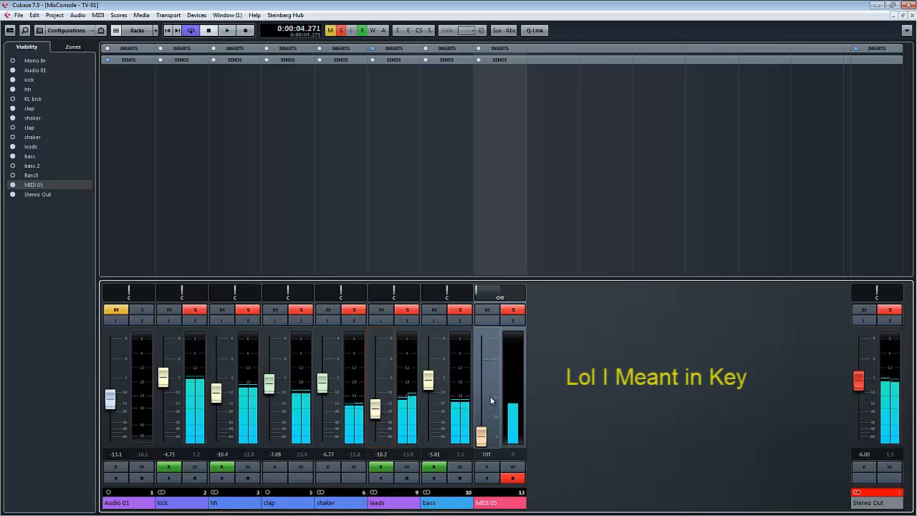
click(912, 15)
Play the loop with the leads track muted, mute the MIDI 05 part and unmute the Bass3 part with the Mute tool.
click(457, 116)
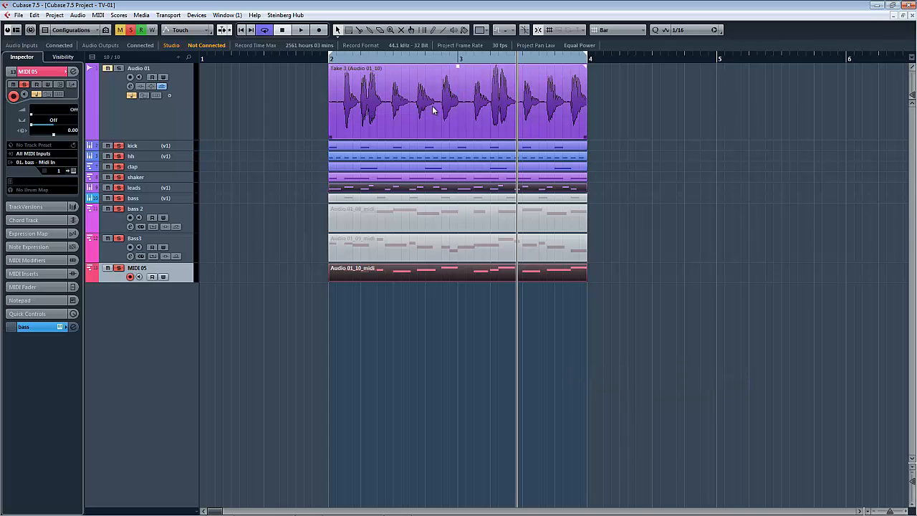
click(404, 109)
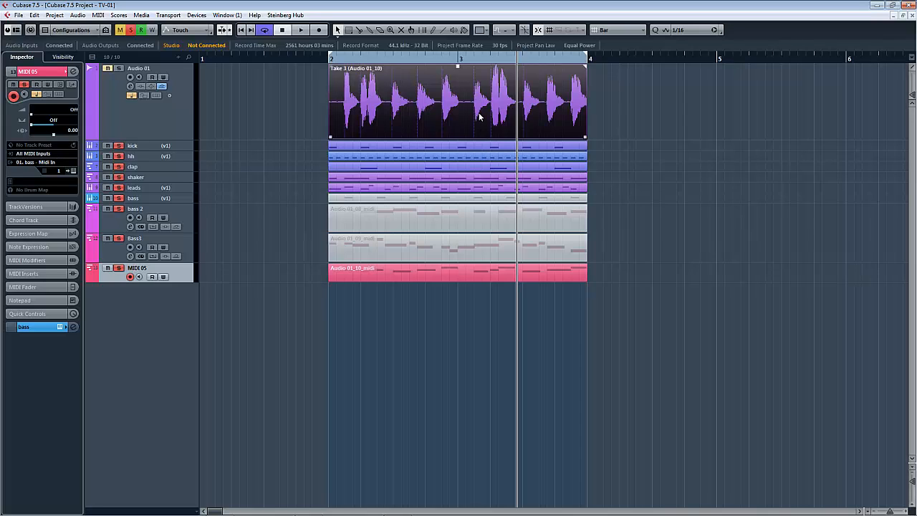
click(108, 268)
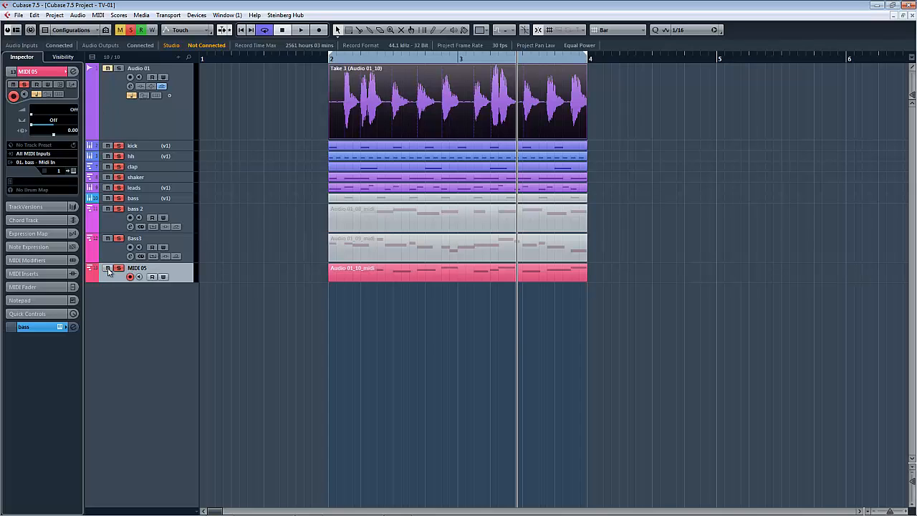
right_click(386, 339)
click(454, 335)
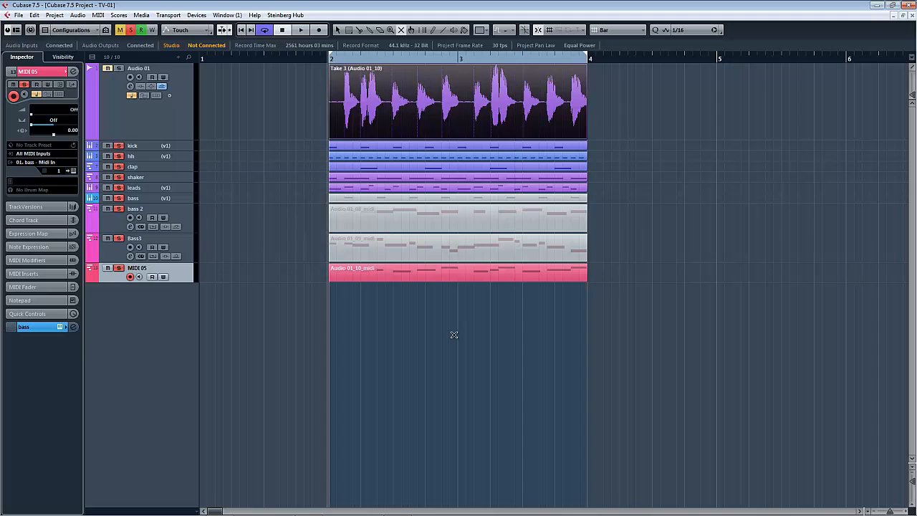
key(space)
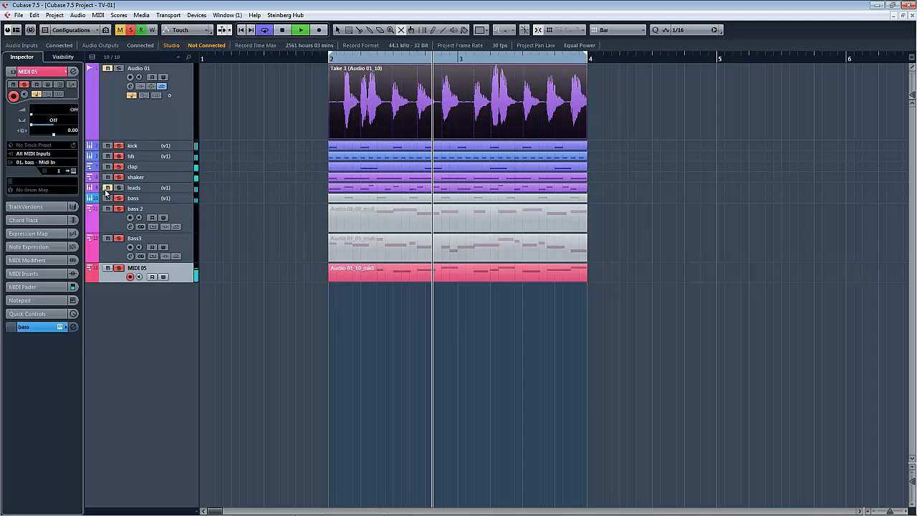
click(369, 274)
click(401, 247)
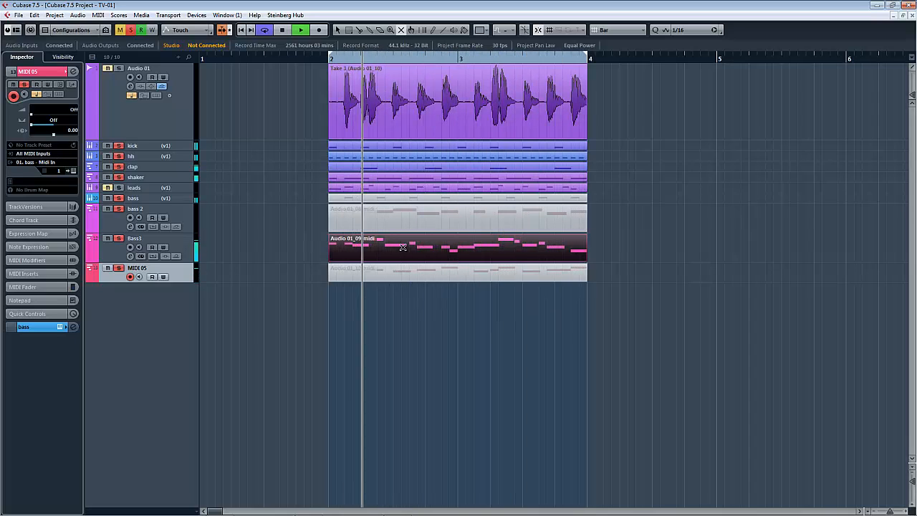
Audition the bass 2 part and the bass part in turn, leave only the bass part unmuted and stop playback.
click(403, 248)
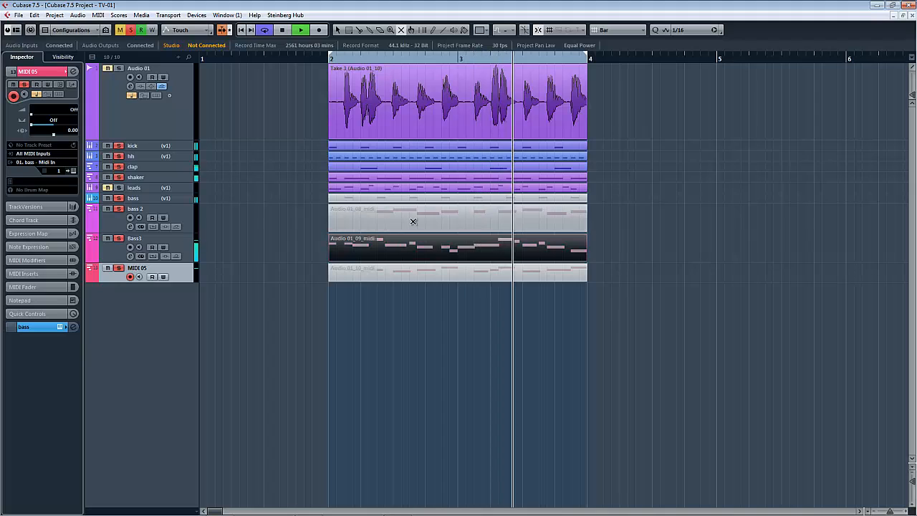
click(413, 221)
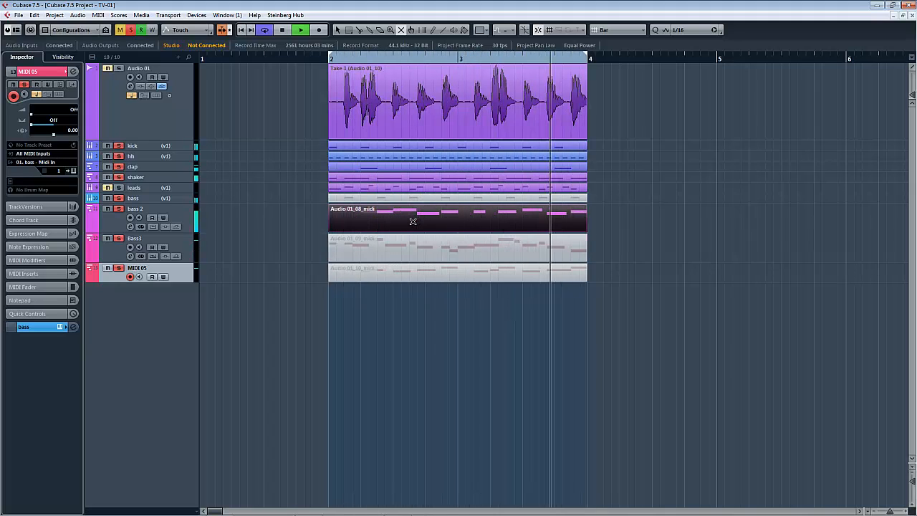
click(422, 201)
click(421, 208)
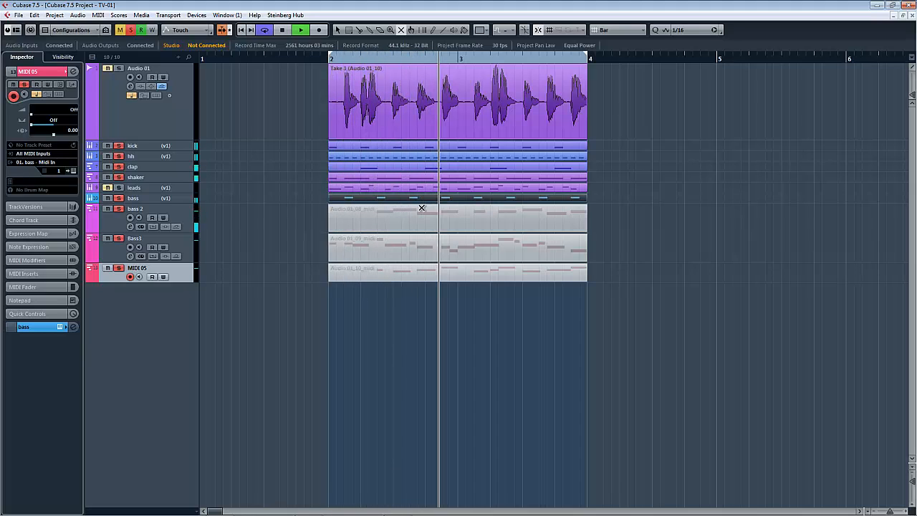
key(space)
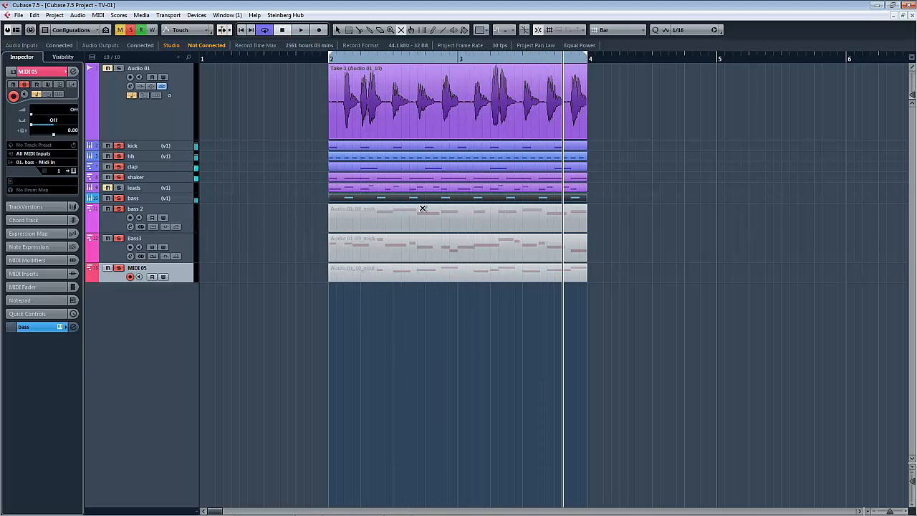
Delete the Take 3 vocal event from the Audio 01 track using the Object Selection tool.
right_click(430, 131)
click(426, 129)
click(424, 119)
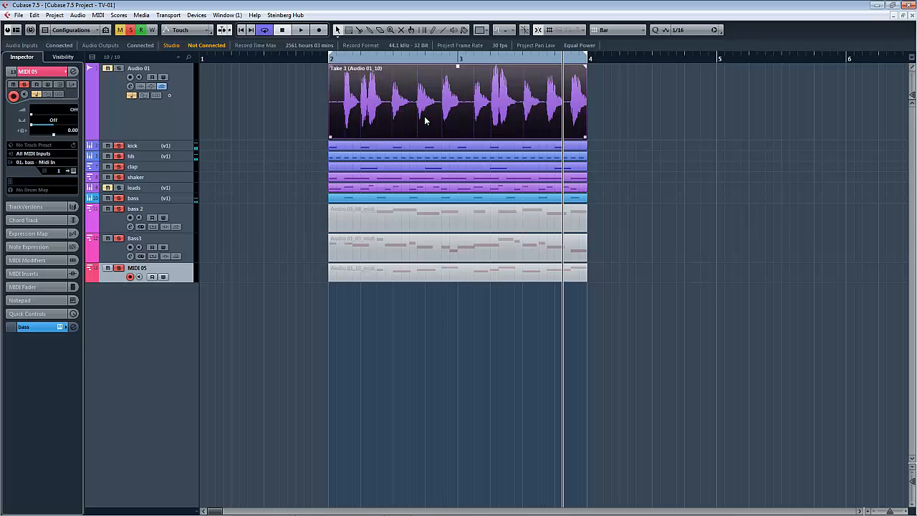
key(Delete)
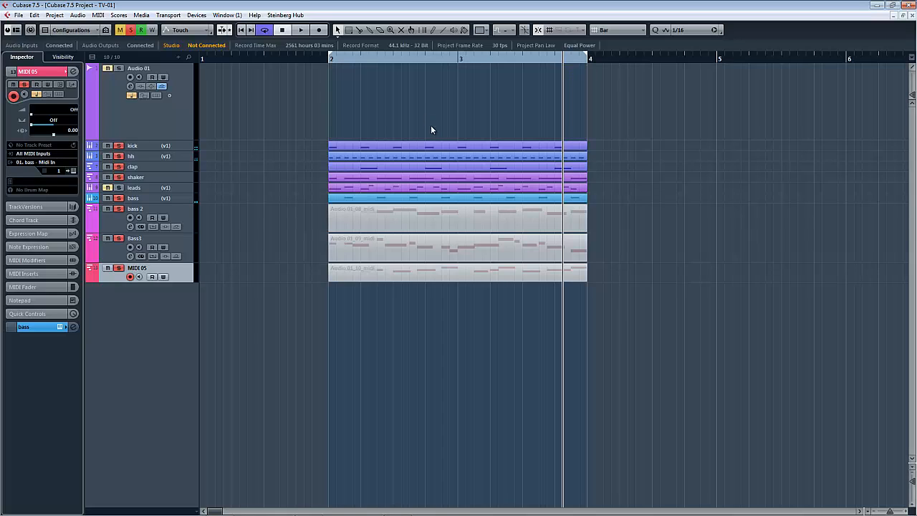
Clear all solo states, solo the Audio 01, kick and leads tracks with Audio 01 input monitoring on, and start playback.
click(131, 30)
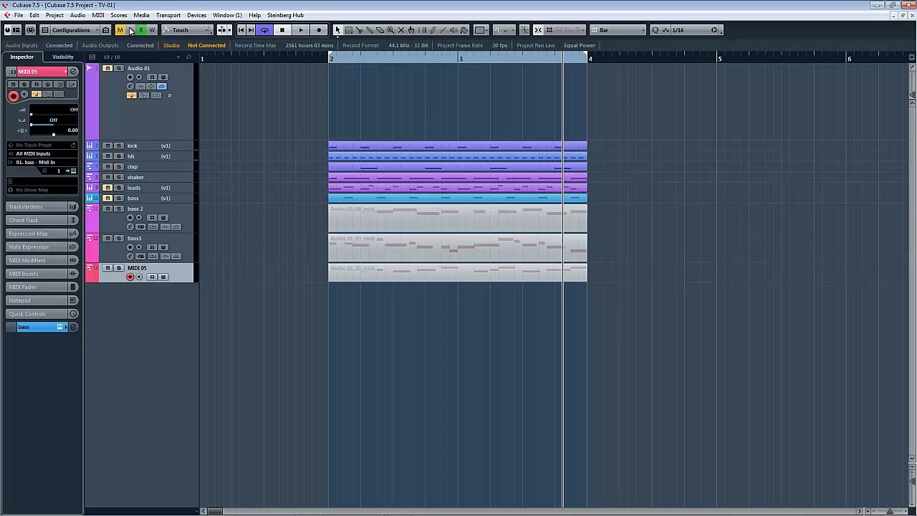
click(120, 68)
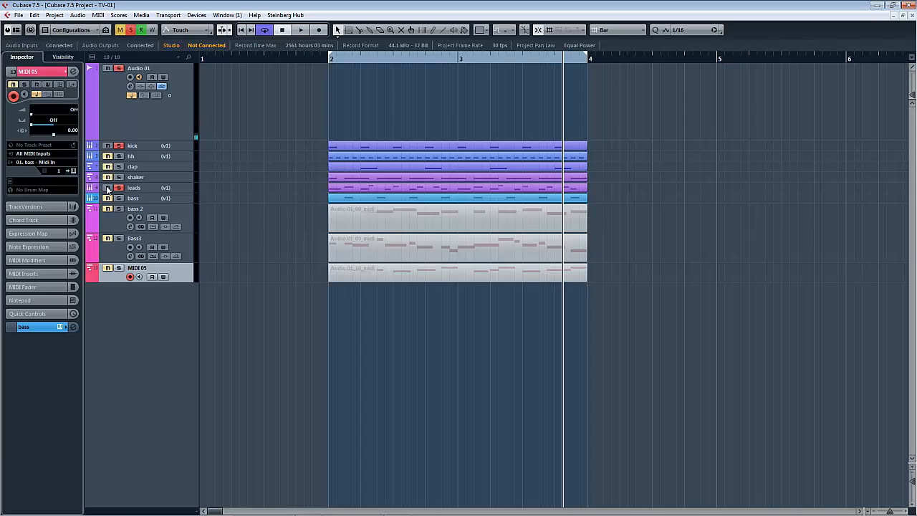
key(space)
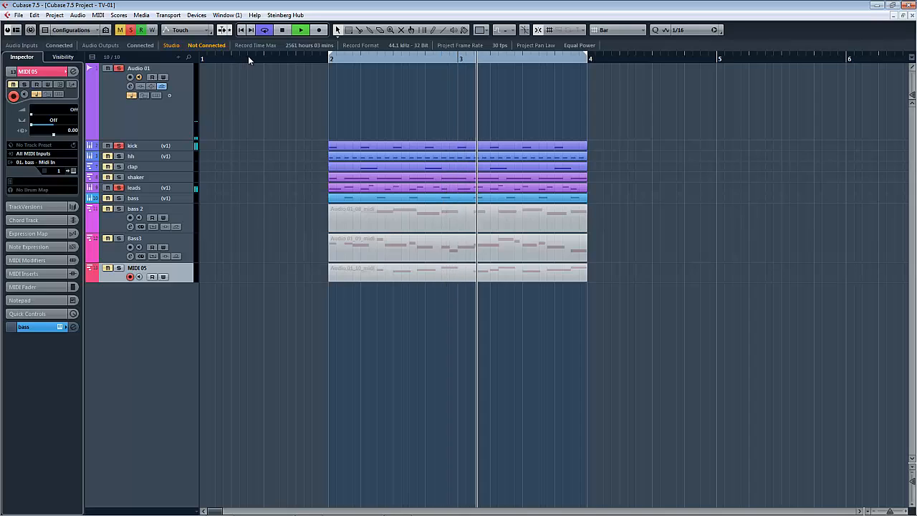
Stop recording on the MIDI 05 track, select Audio 01 and record new vocal takes there over the bar 2 to 4 loop.
key(KP_Multiply)
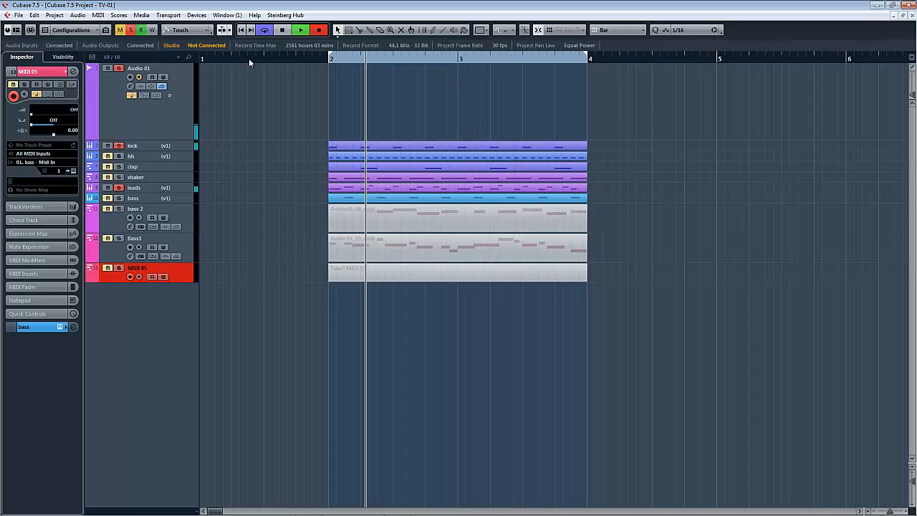
key(KP_Multiply)
key(Up)
key(Up)
key(Up)
key(Up)
key(Up)
key(Up)
key(Up)
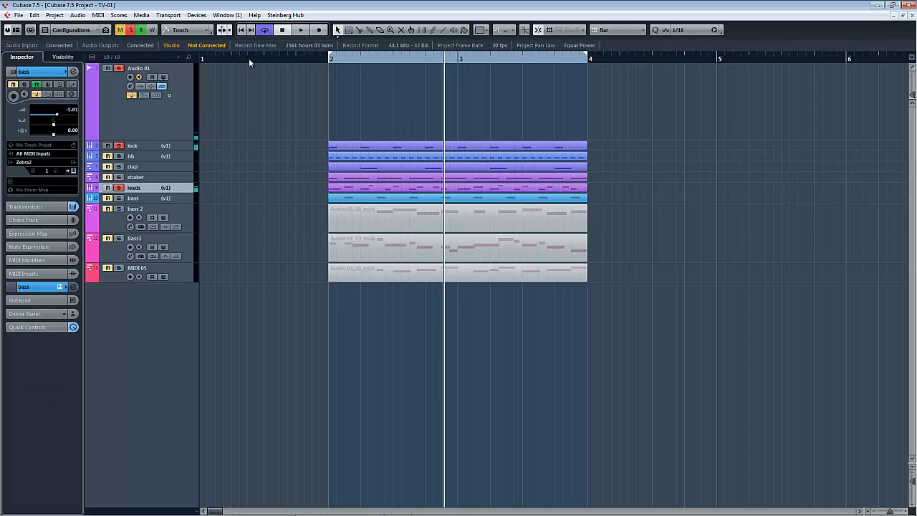
key(Up)
key(Up)
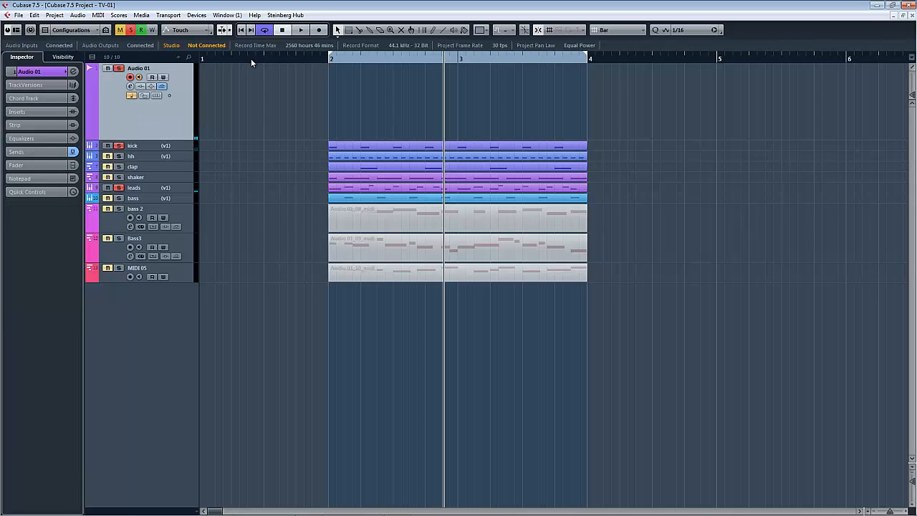
key(KP_Multiply)
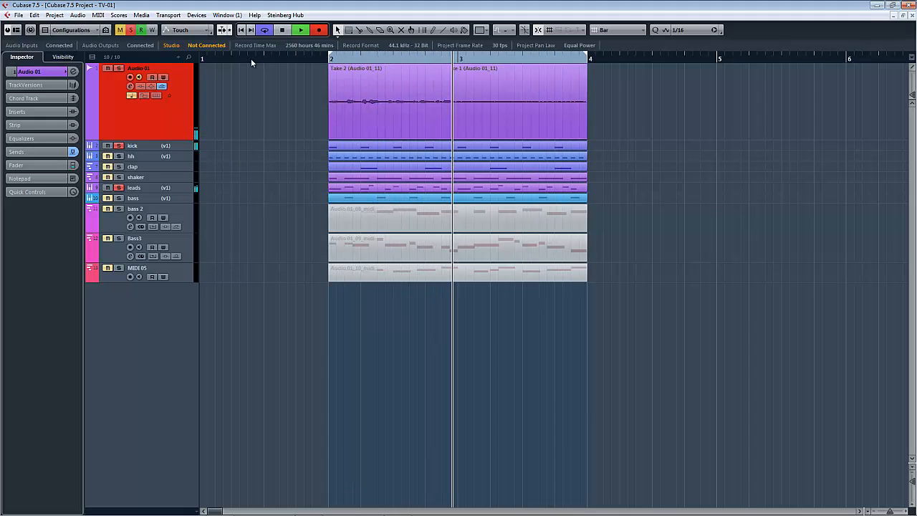
key(space)
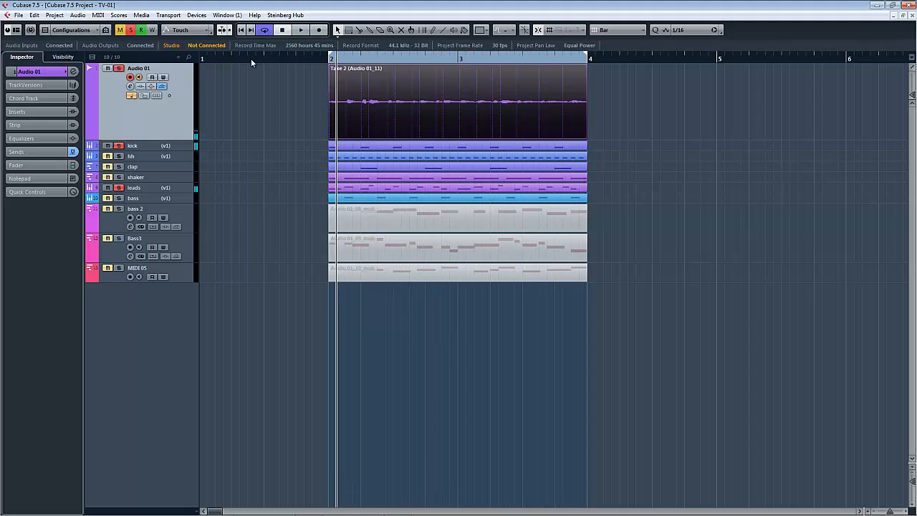
Move Take 2 aside to bar 4, delete the partial Take 1 beneath it and move Take 2 back to bar 2.
drag(541, 95, 746, 89)
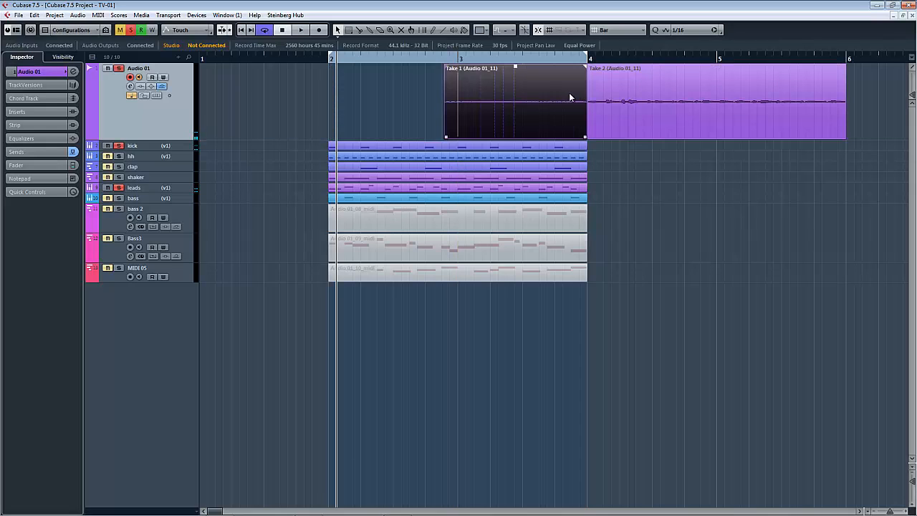
key(Delete)
drag(656, 88, 379, 80)
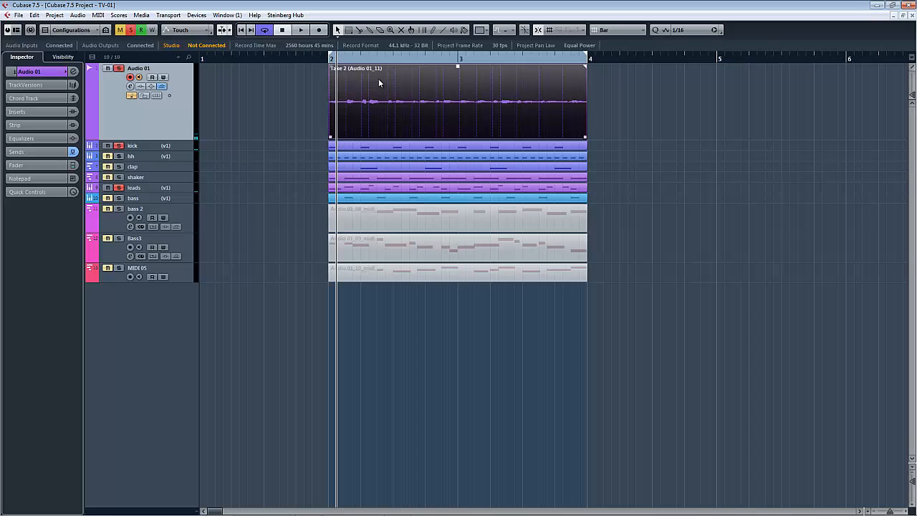
Normalize the Take 2 vocal event on Audio 01 to a maximum of 0.00 dB.
right_click(402, 110)
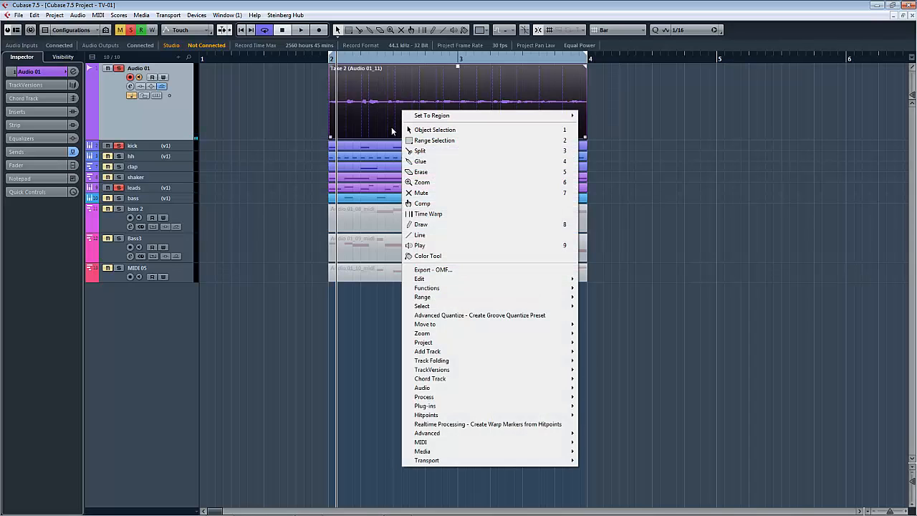
mouse_move(563, 398)
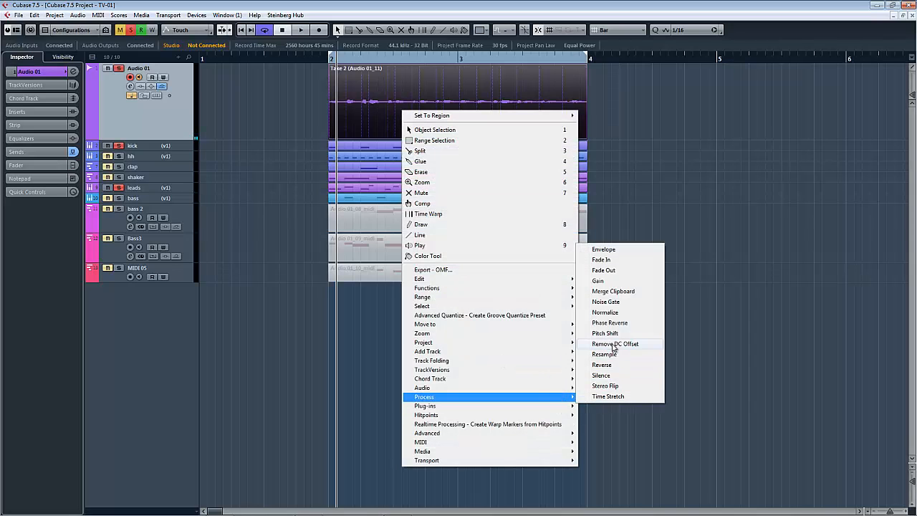
click(606, 313)
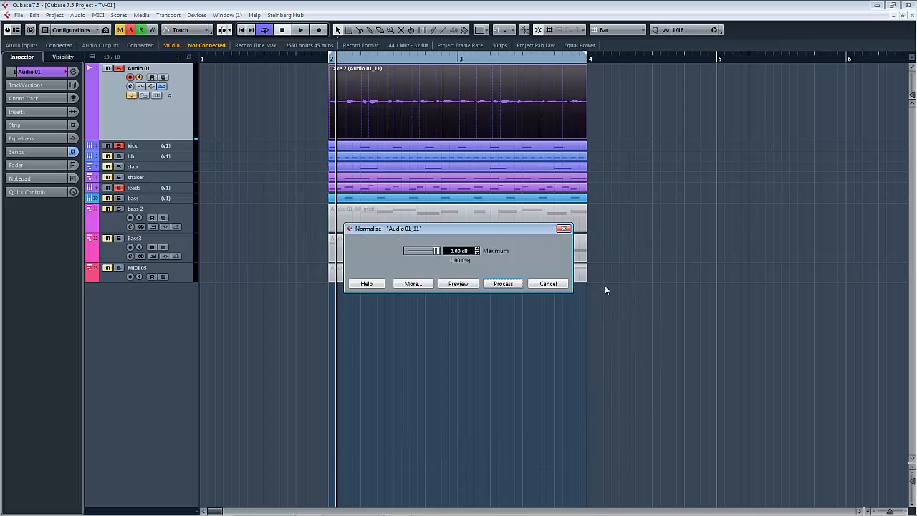
click(501, 285)
Open the Take 2 event in the Sample Editor and analyze its notes with VariAudio Pitch & Warp.
double_click(469, 97)
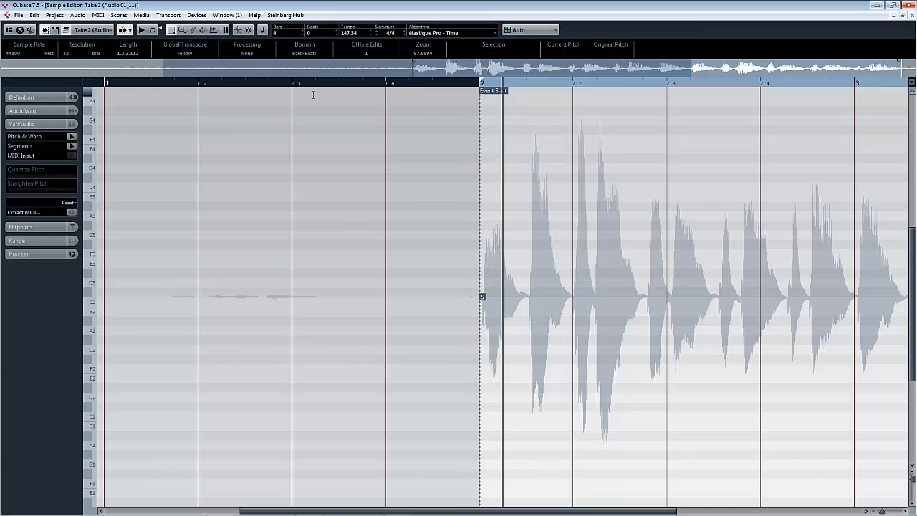
click(72, 137)
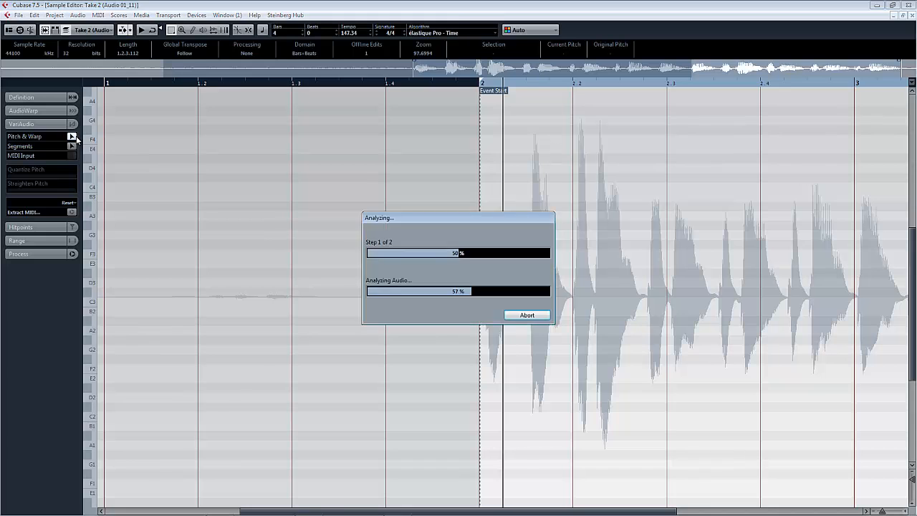
drag(280, 510, 464, 510)
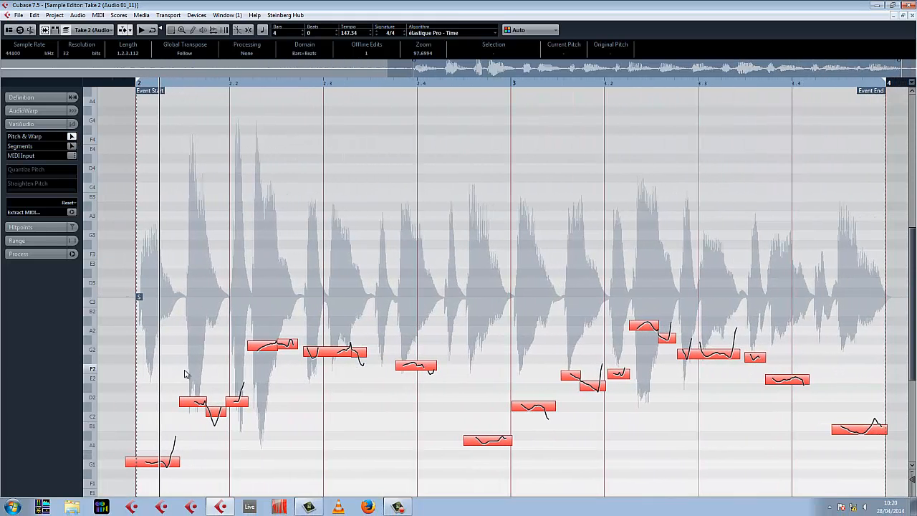
Select all VariAudio segments, quantize their pitch fully and straighten it most of the way.
key(ctrl+a)
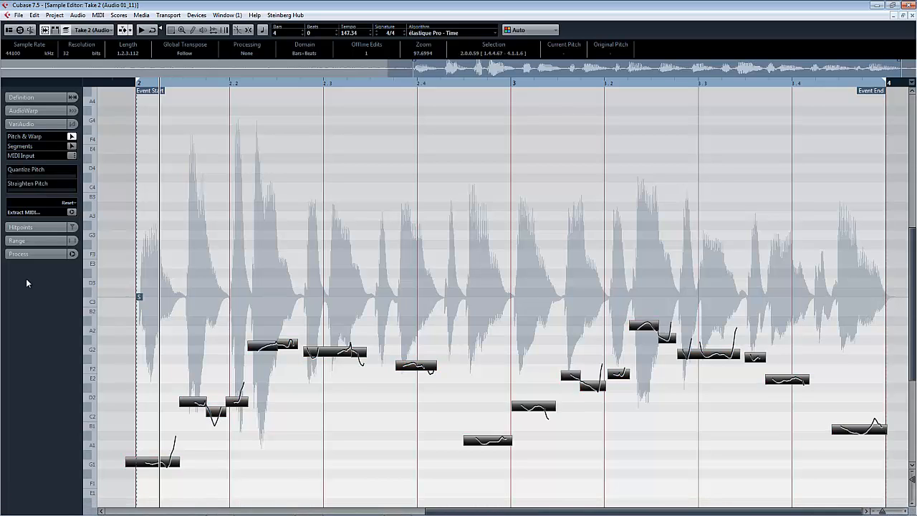
drag(18, 178, 100, 184)
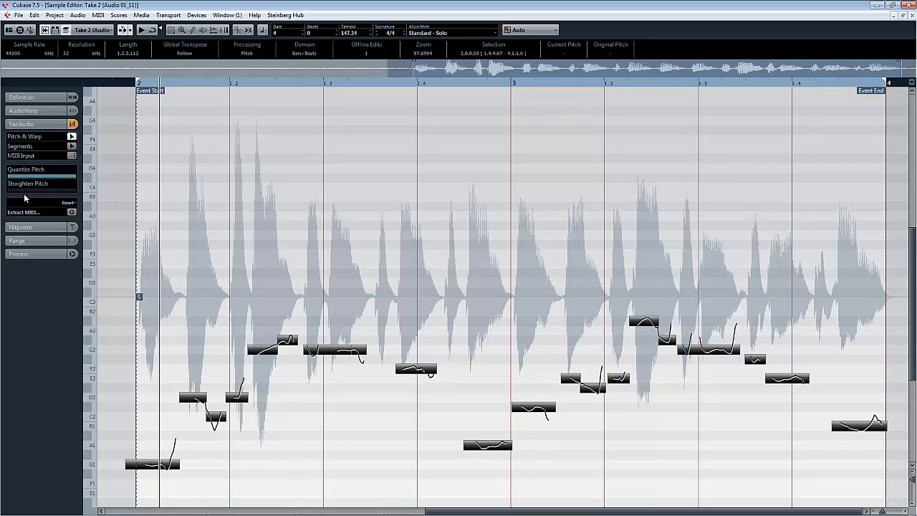
drag(25, 192, 68, 193)
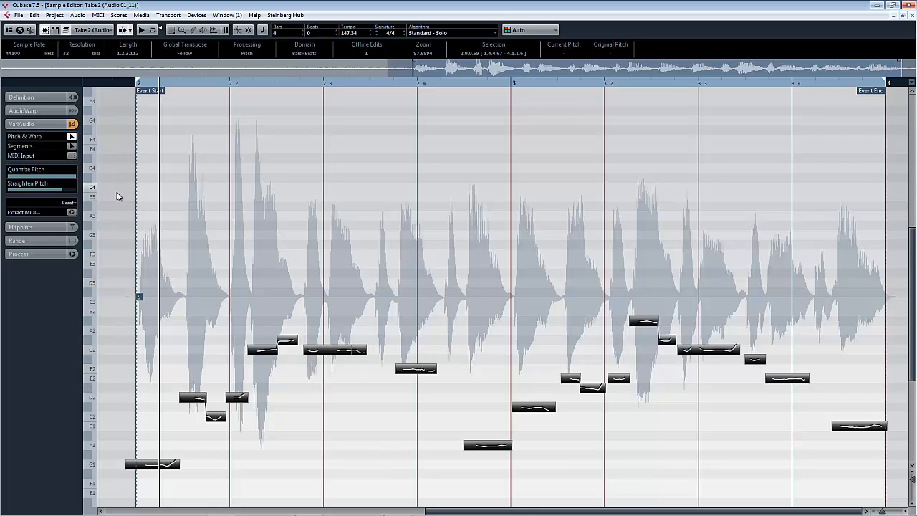
Extract the segments as notes without pitchbend at fixed velocity 100 to a new MIDI track and close the Sample Editor.
click(71, 213)
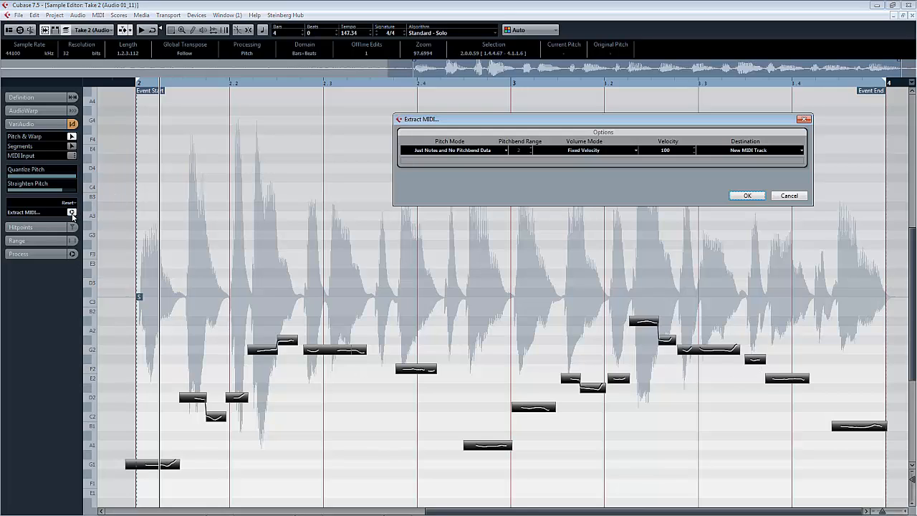
click(747, 196)
click(913, 15)
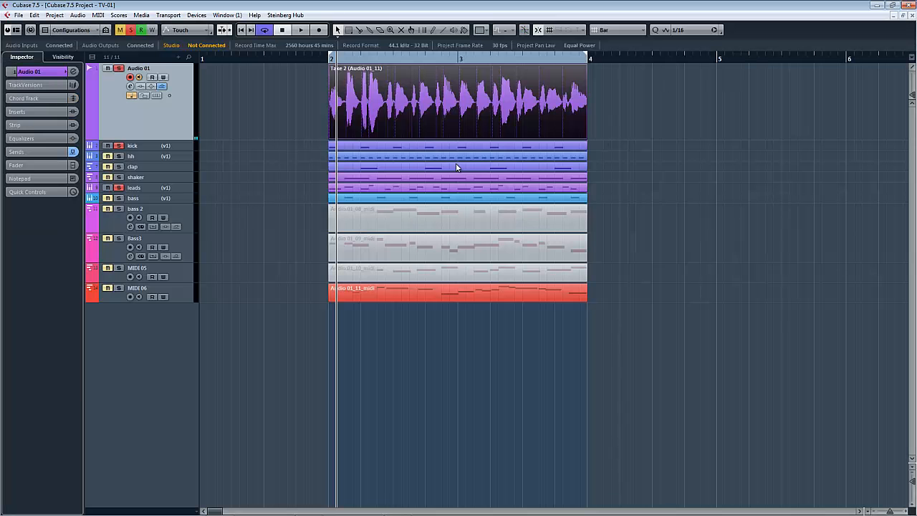
Solo the MIDI 06 track and audition it over the loop, swapping the leads solo for the bass track.
click(119, 287)
key(space)
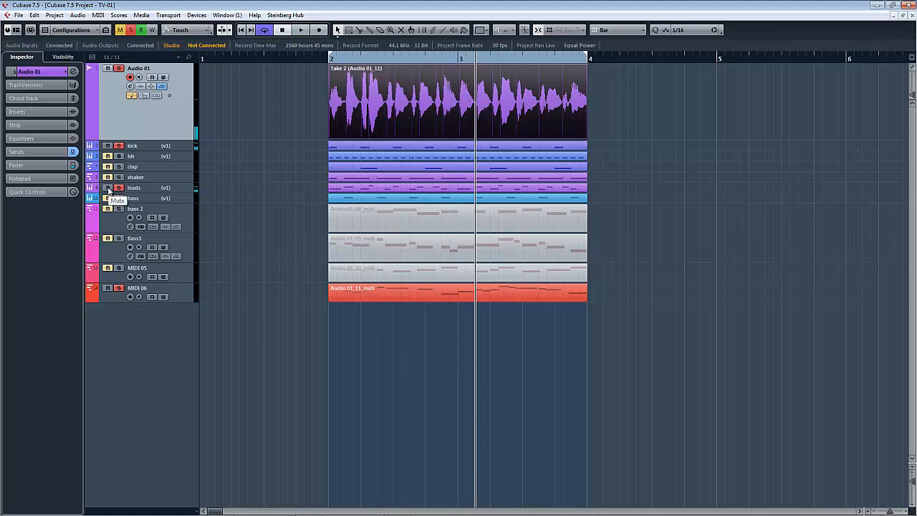
key(space)
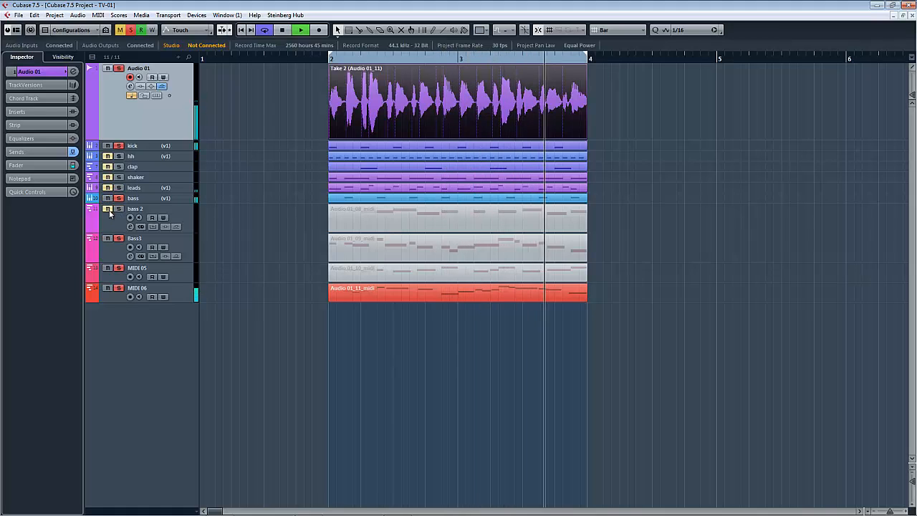
Open the MIDI 06 part in the Key Editor and quantize all its notes to 1/16.
double_click(440, 298)
key(ctrl+a)
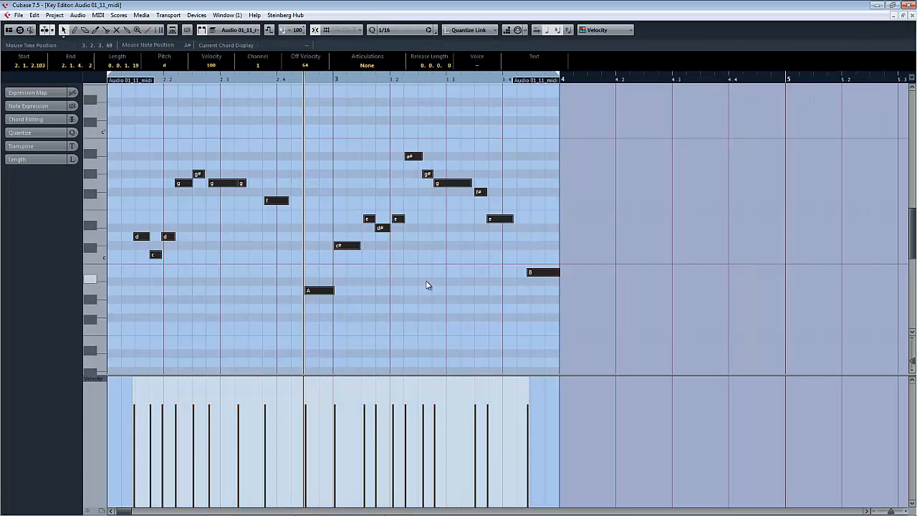
click(250, 250)
Trim the first g and first d notes to one sixteenth, end the last B note at bar 4 and close the editor.
click(185, 183)
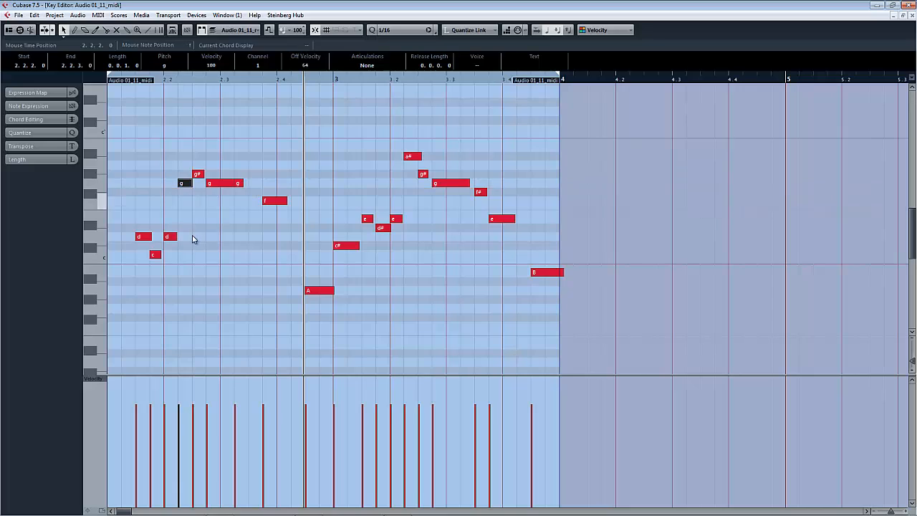
click(143, 236)
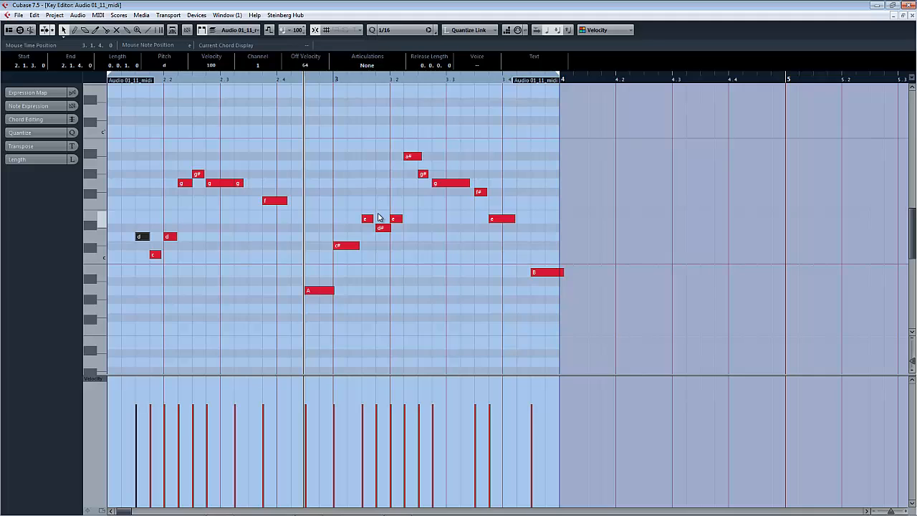
key(space)
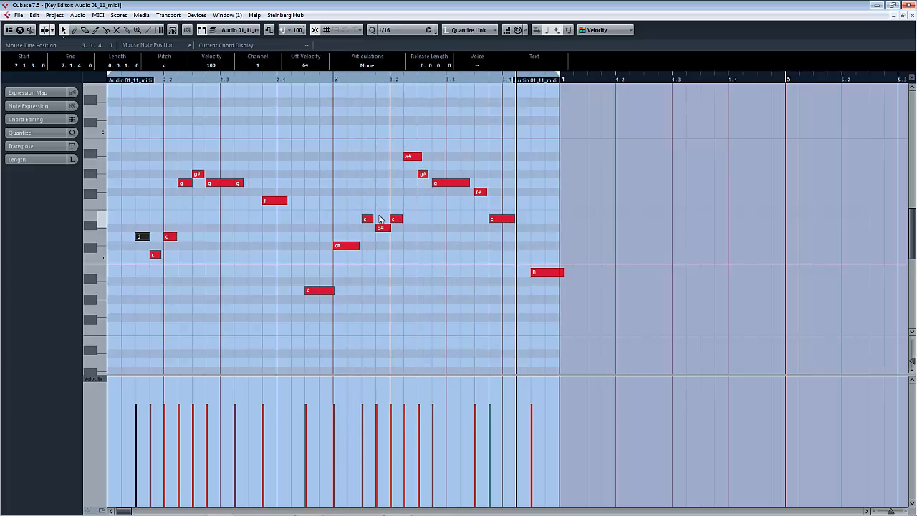
drag(563, 272, 560, 274)
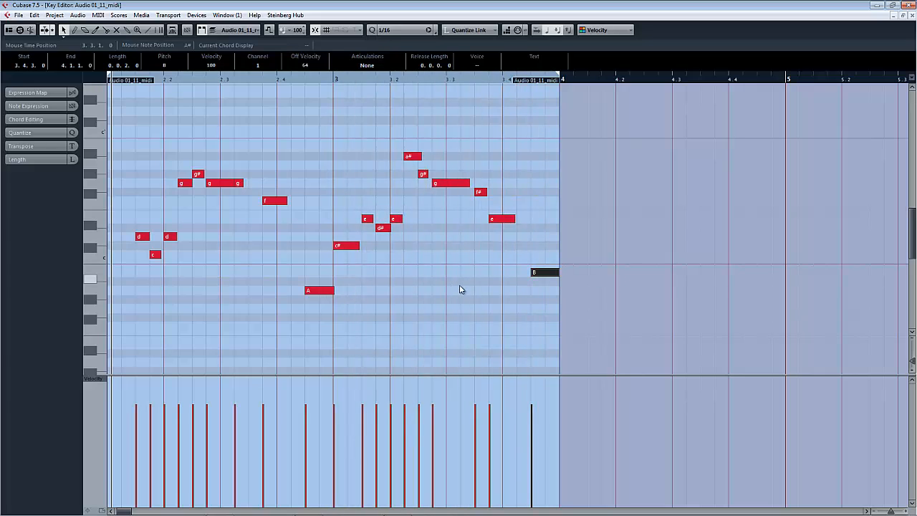
click(399, 234)
click(912, 15)
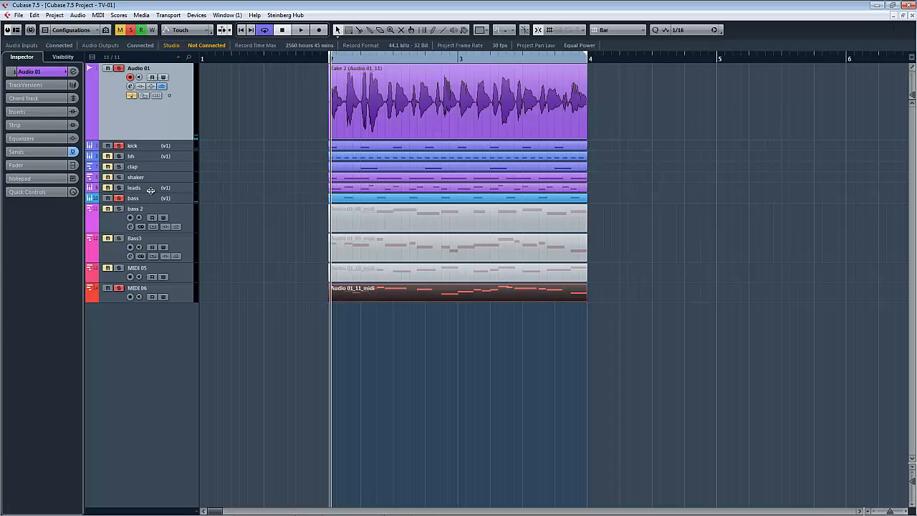
Open the leads and MIDI 06 parts together in the Key Editor and shrink the velocity lane to show both melodies.
click(151, 190)
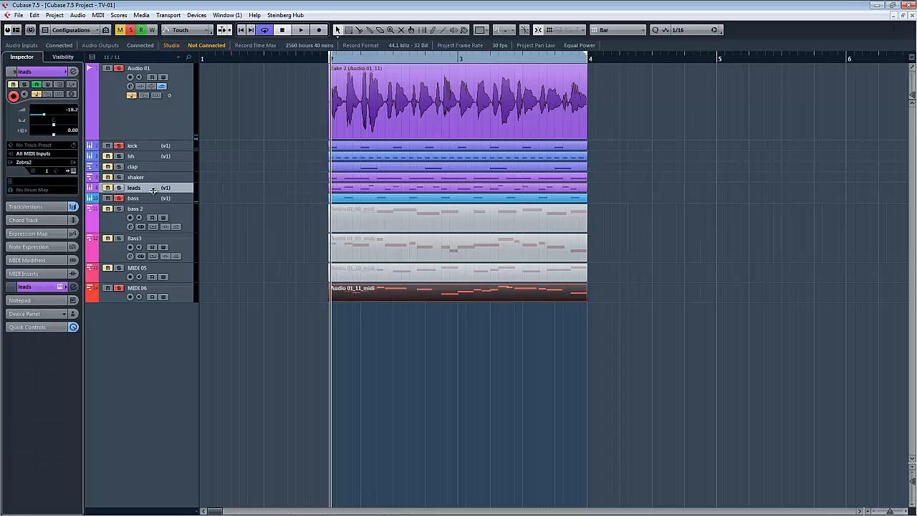
click(407, 189)
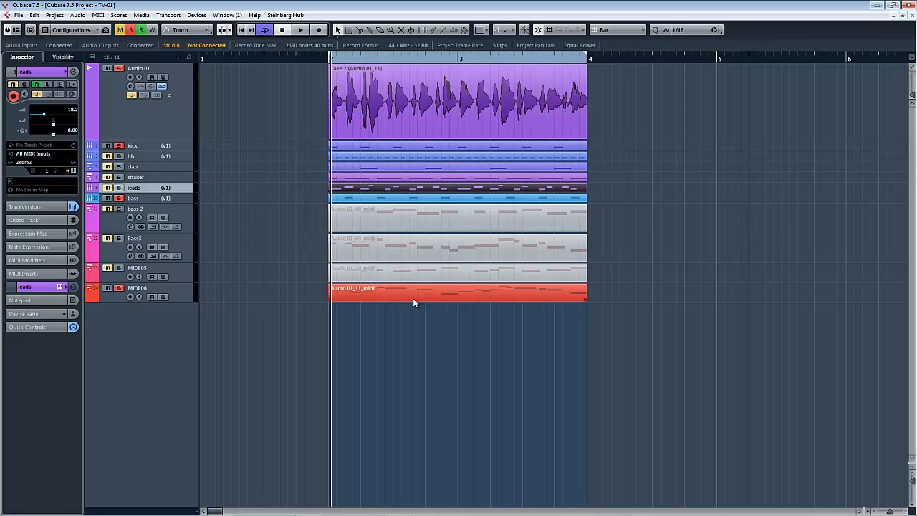
double_click(430, 292)
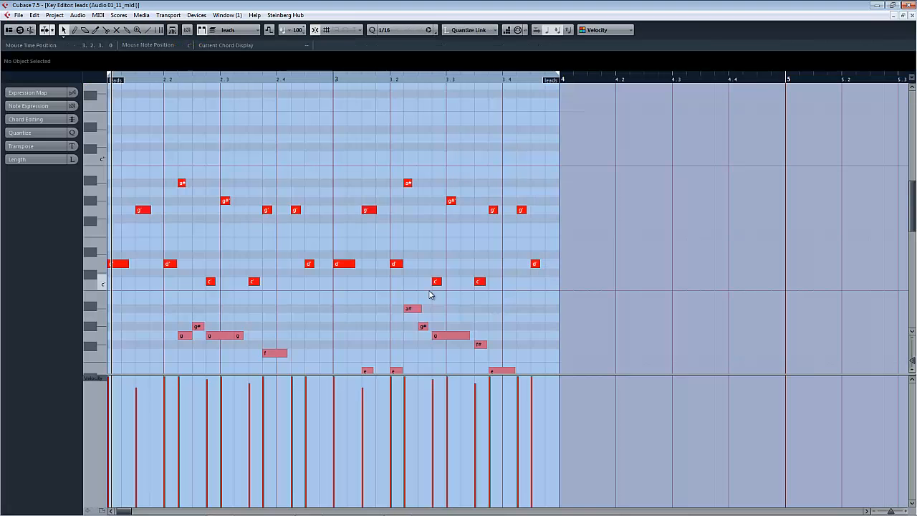
drag(911, 204, 911, 221)
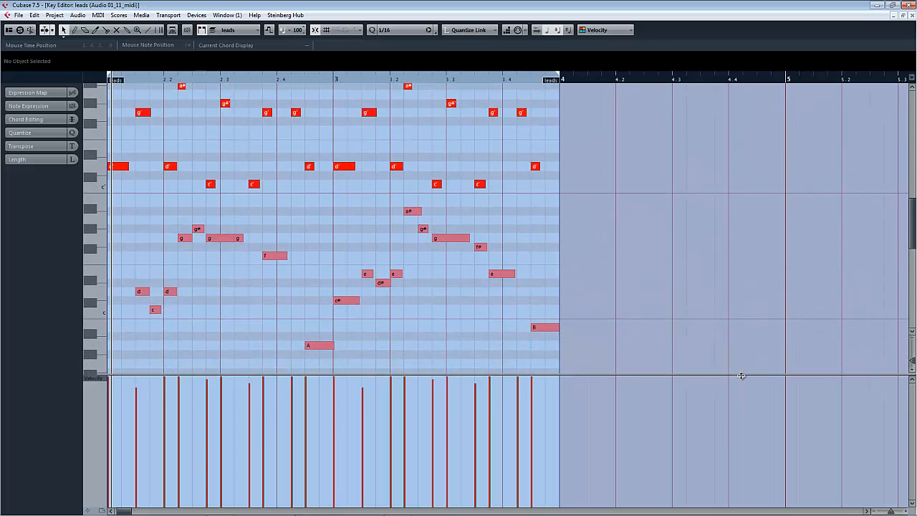
drag(743, 375, 742, 434)
drag(913, 291, 913, 285)
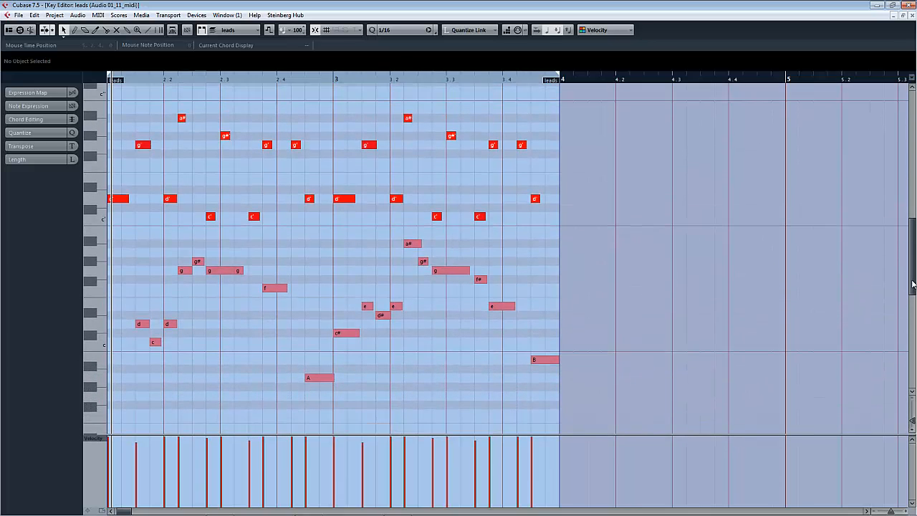
In the MIDI 06 part, raise the f# note at 3.3.3 to g# and the f note at 2.3.4 to g.
click(538, 364)
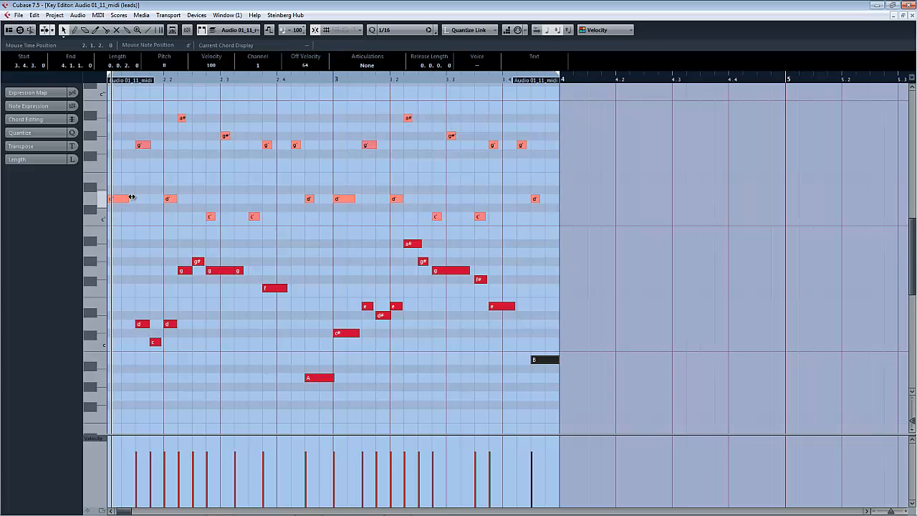
click(199, 263)
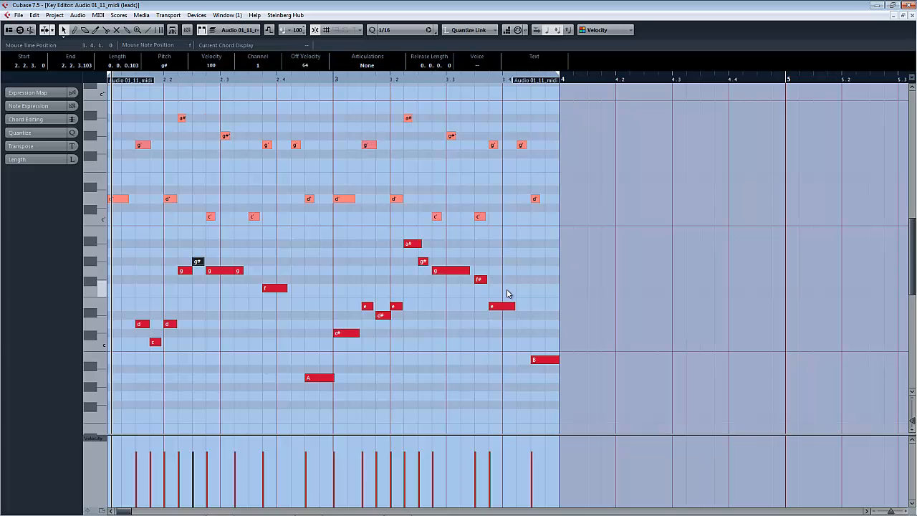
click(478, 280)
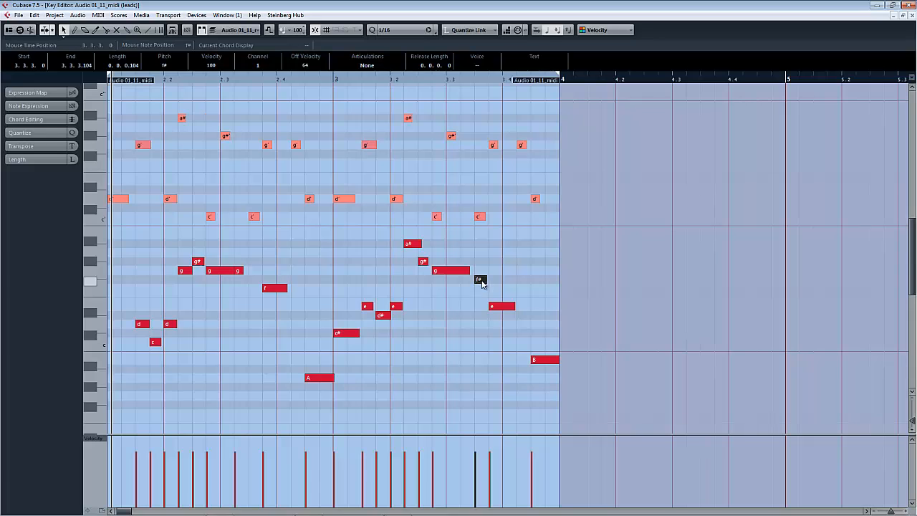
drag(482, 281, 481, 262)
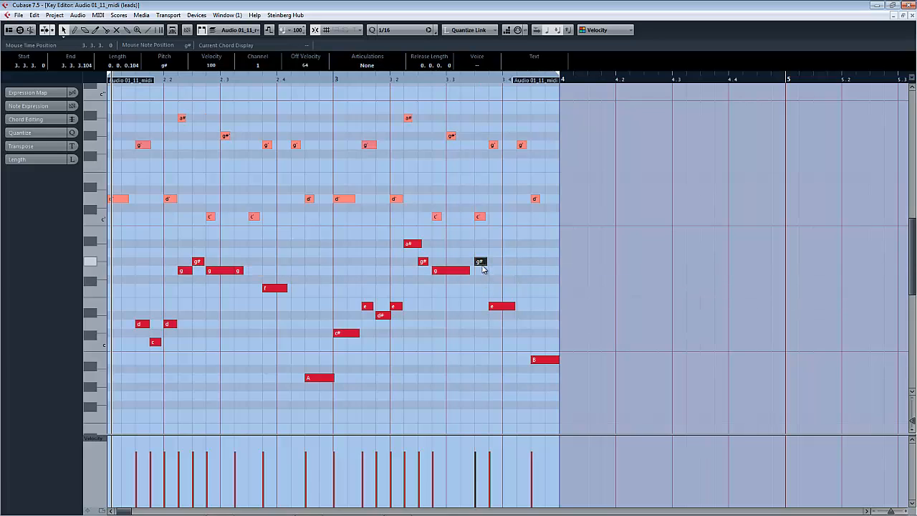
drag(271, 291, 272, 273)
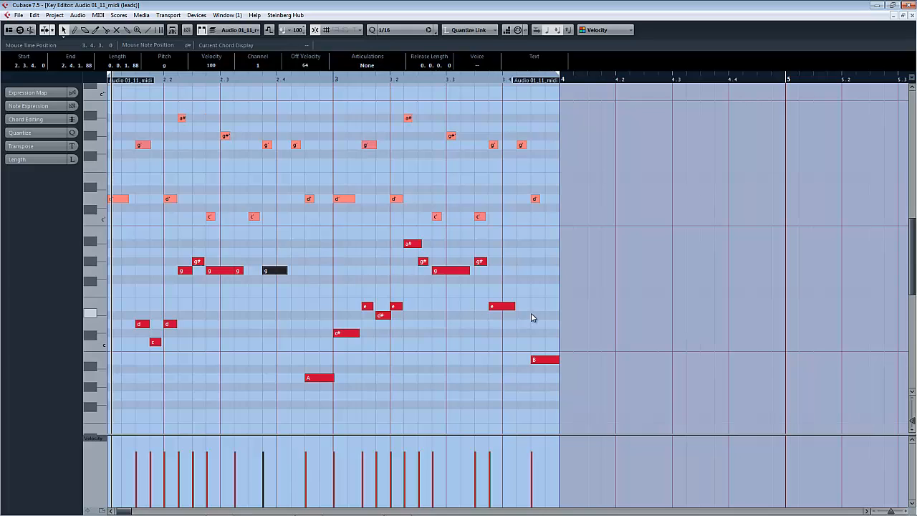
Raise the three e notes to f and move the c#, A and final B notes to c.
drag(532, 300, 367, 308)
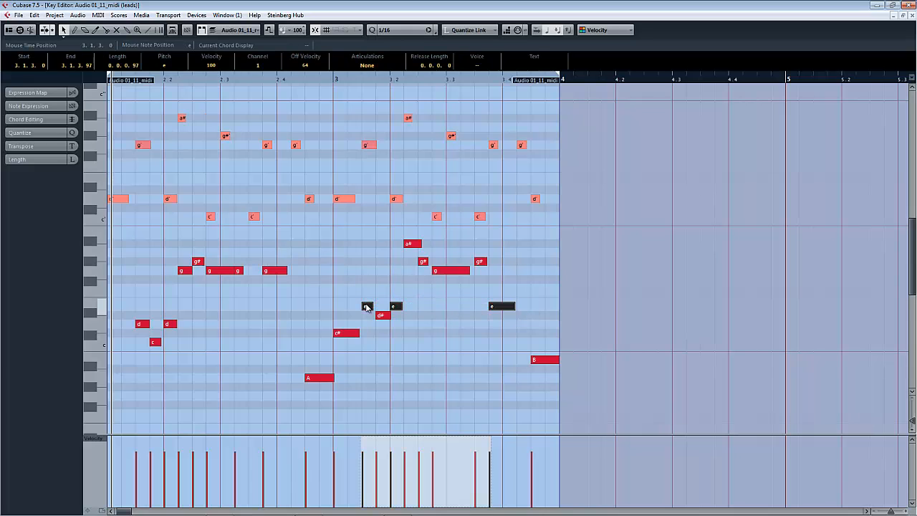
key(Up)
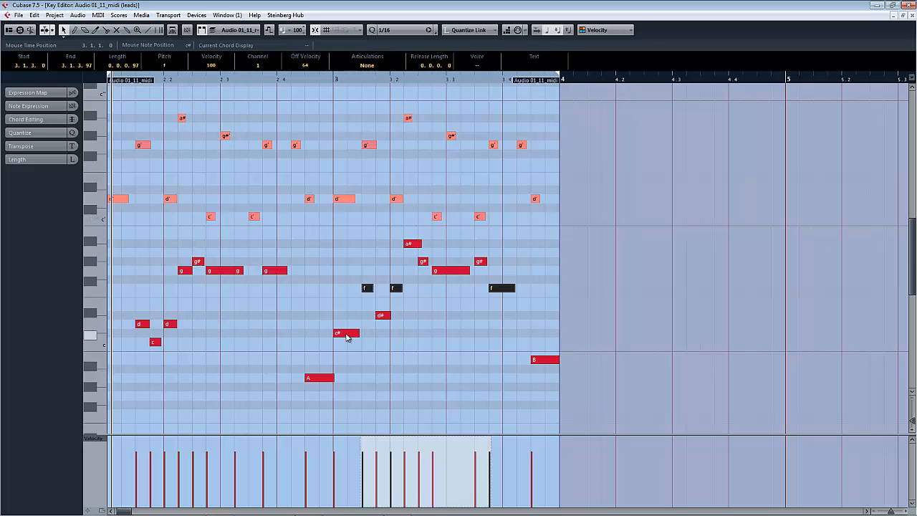
drag(345, 338, 346, 348)
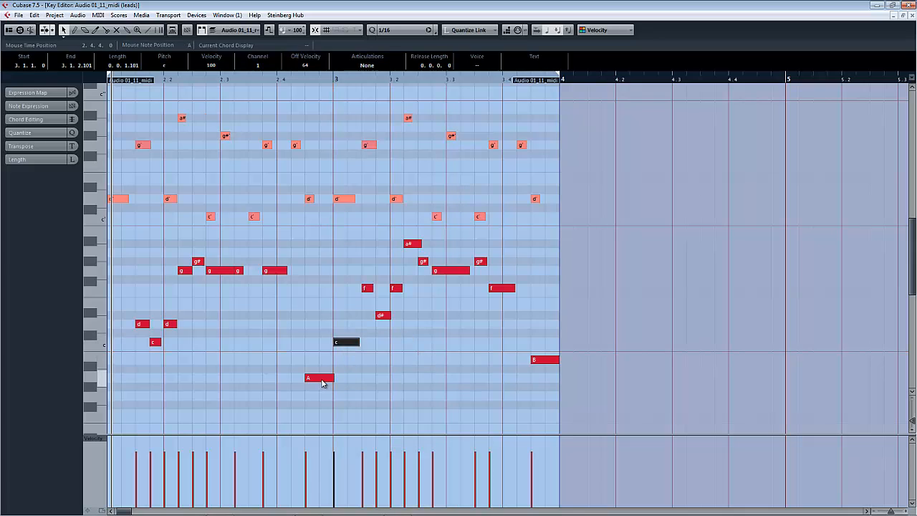
drag(321, 382, 323, 345)
drag(541, 361, 545, 348)
Play the corrected part, close the Key Editor and solo the leads track to hear both together.
key(space)
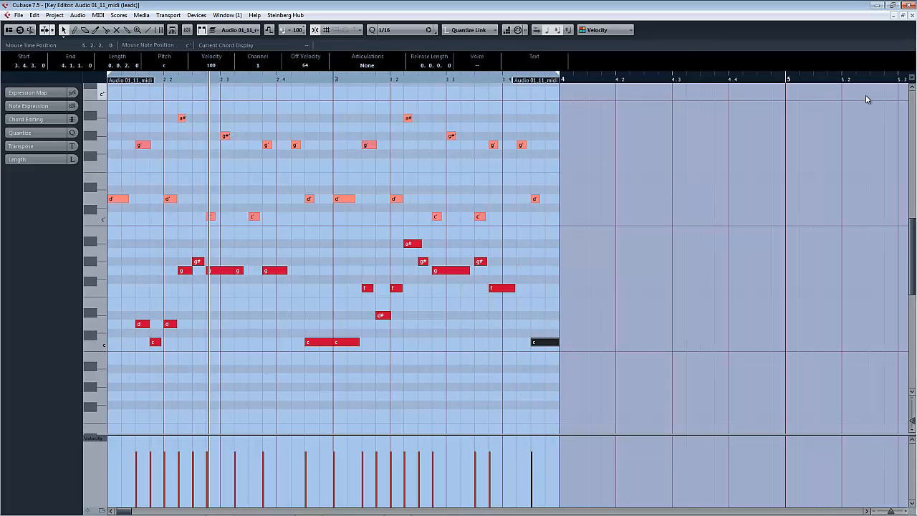
click(912, 16)
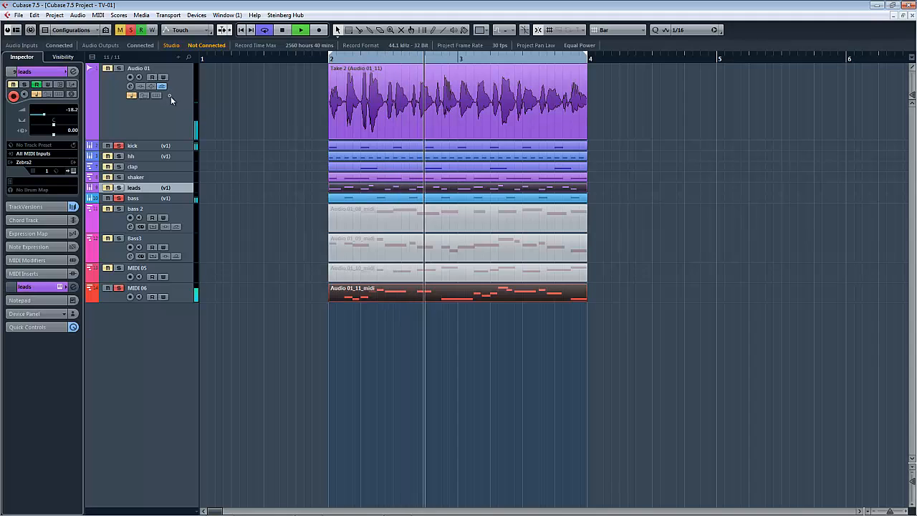
click(119, 187)
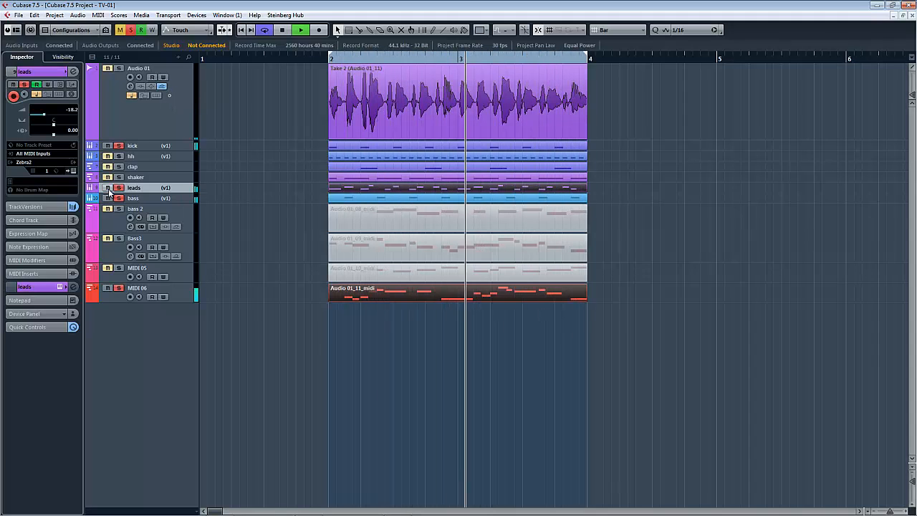
Reopen the leads and MIDI 06 parts in the Key Editor, lower the MIDI 06 a# note at 3.2.2 to c, and close the editor.
double_click(459, 298)
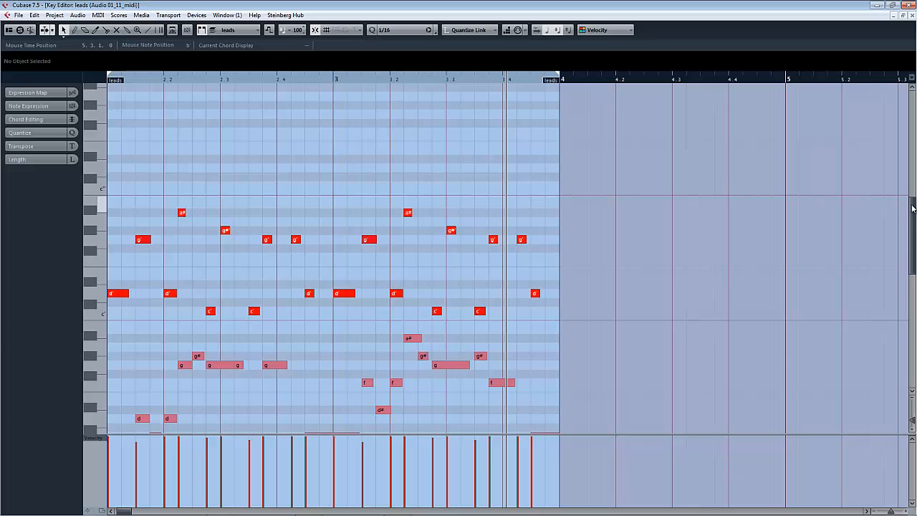
scroll(914, 231, down, 3)
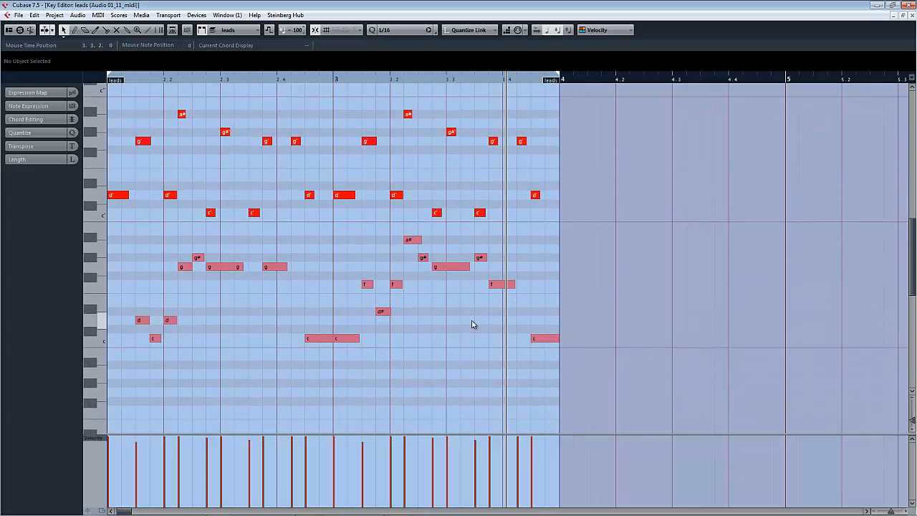
click(444, 269)
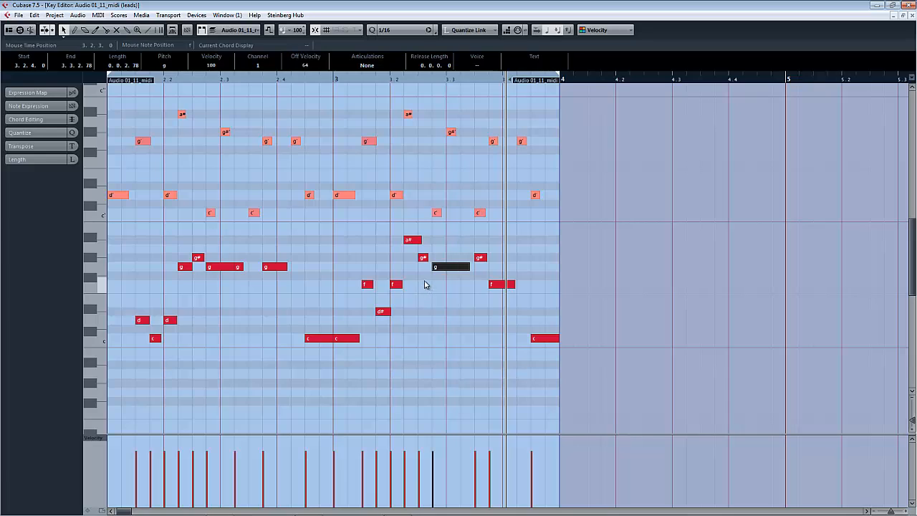
click(414, 240)
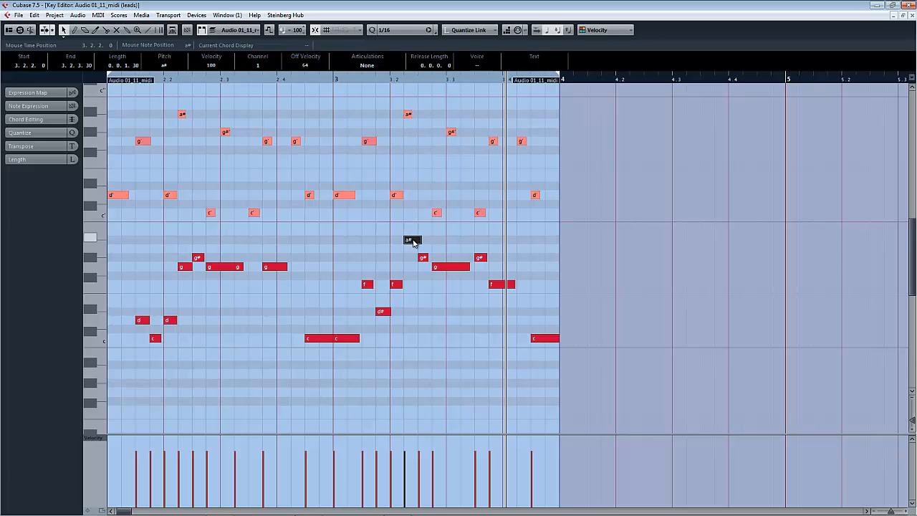
drag(412, 243, 414, 340)
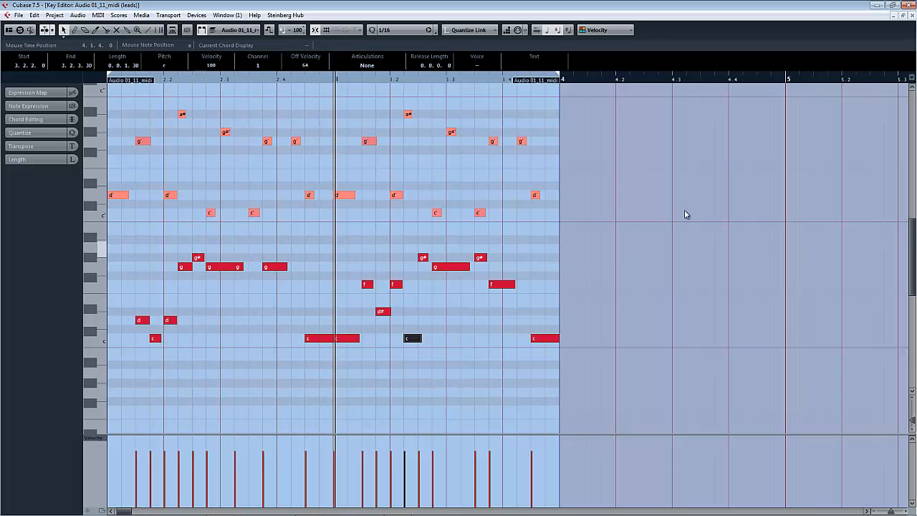
click(911, 15)
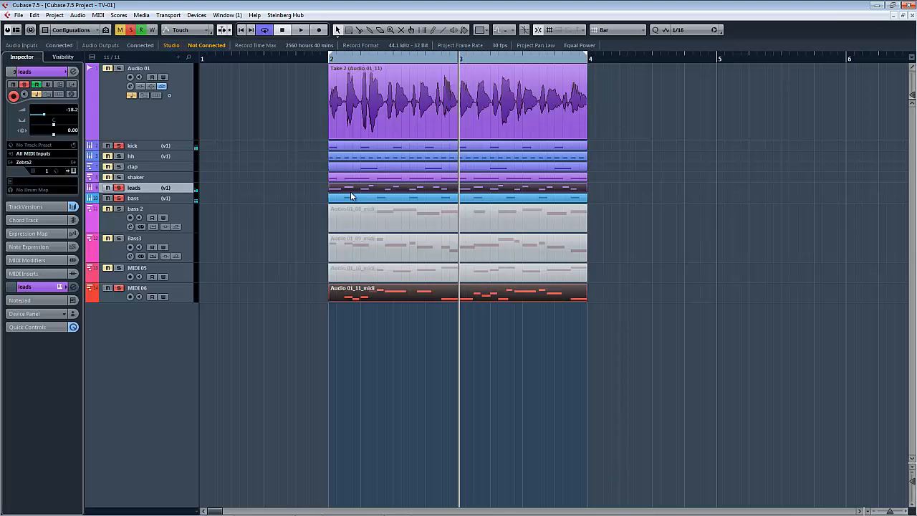
Open the bass instrument that the MIDI 06 track plays and move its window clear of the track list.
click(180, 292)
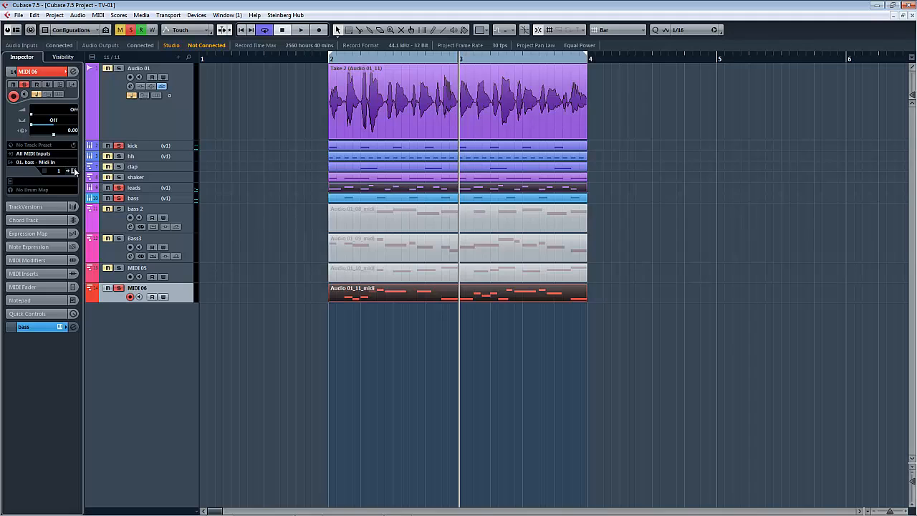
click(74, 170)
drag(621, 46, 712, 51)
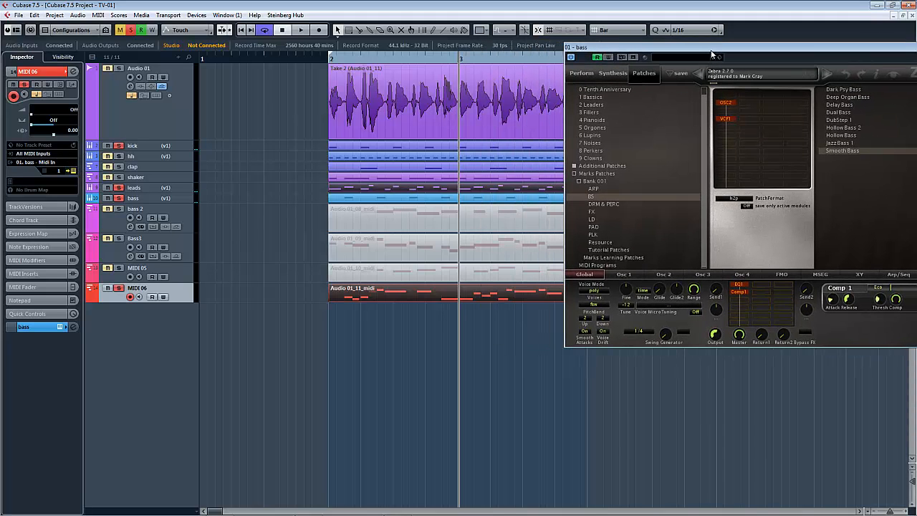
Audition the BS folder's patches in order from Dark Psy Bass to Smooth Bass while the loop plays.
click(857, 88)
click(854, 98)
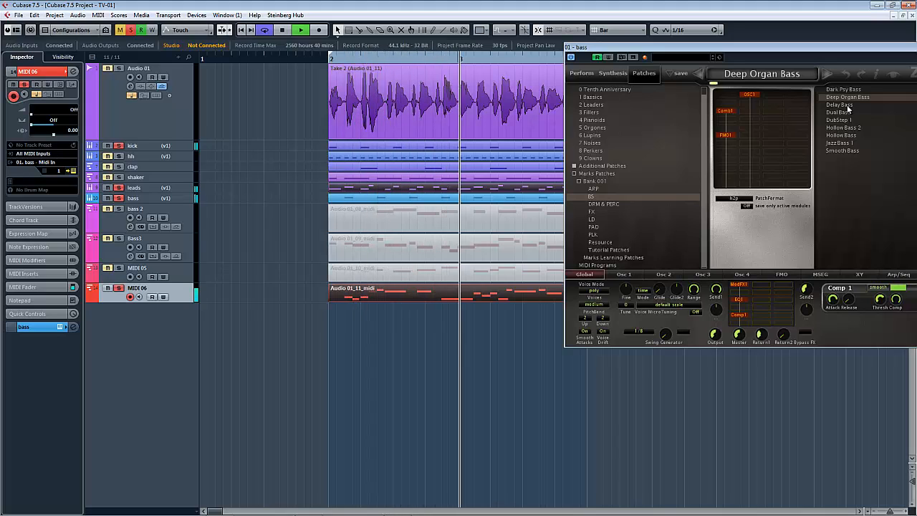
click(847, 105)
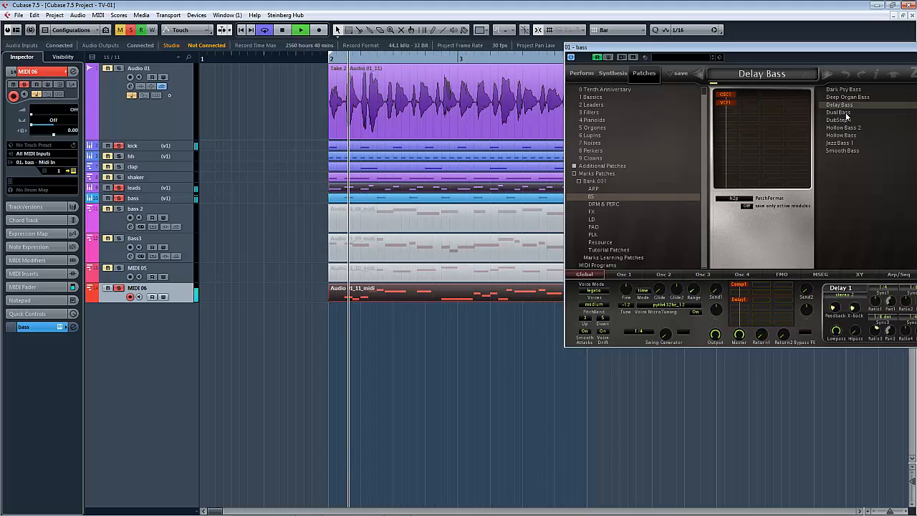
click(846, 113)
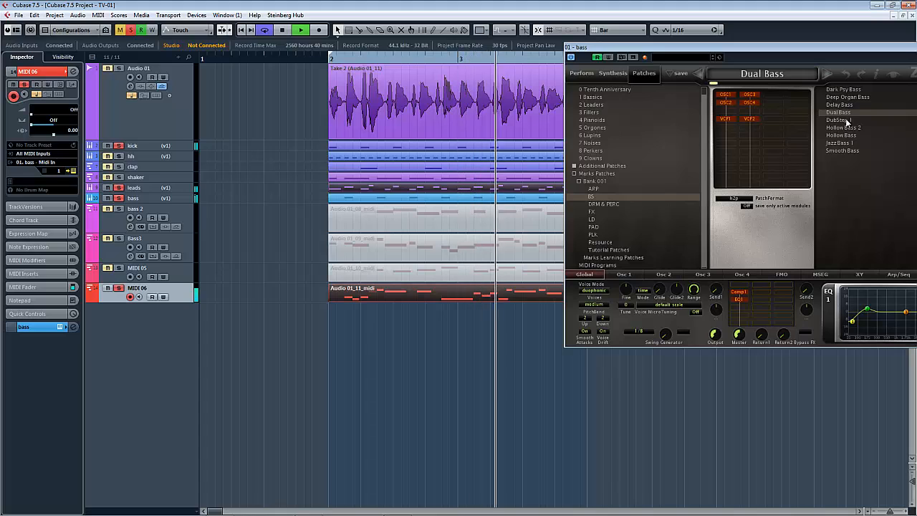
click(847, 120)
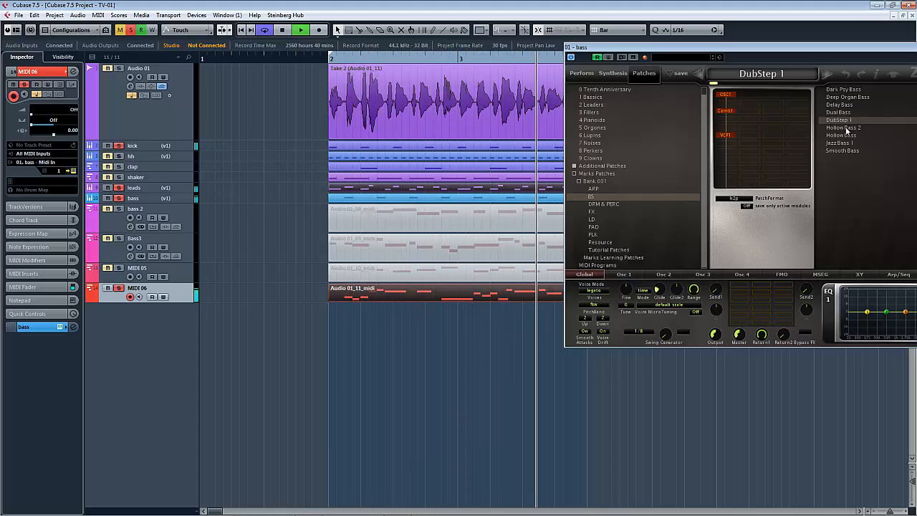
click(847, 128)
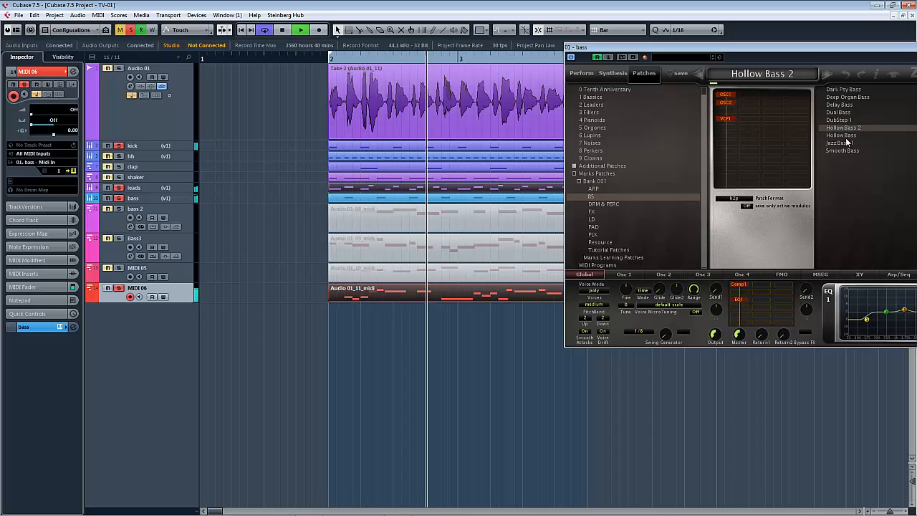
click(847, 135)
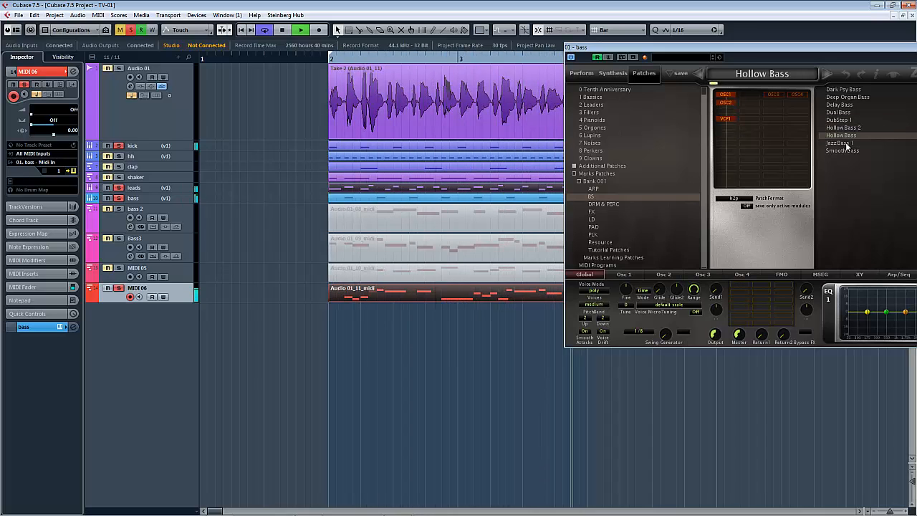
click(849, 144)
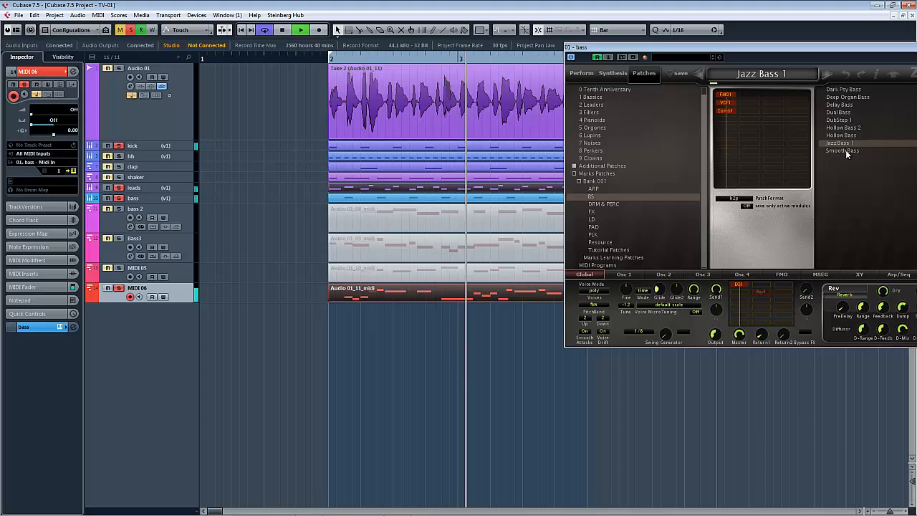
click(847, 151)
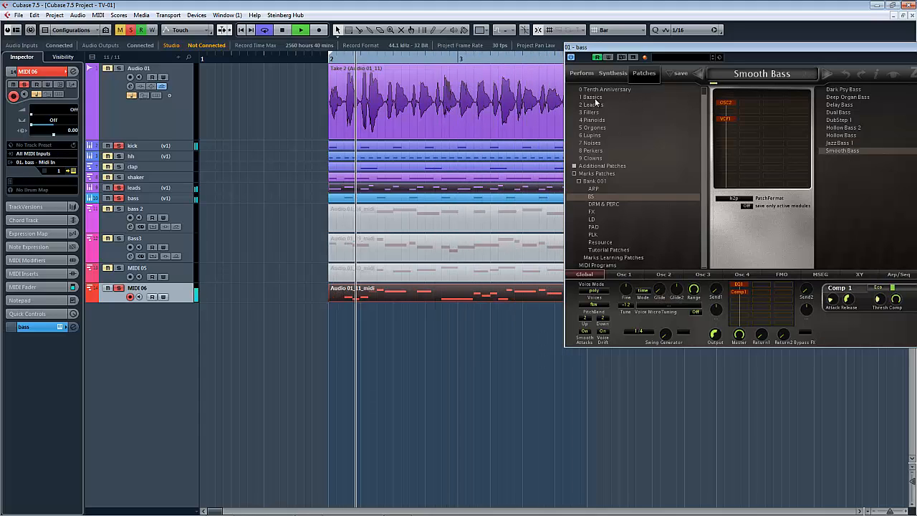
Audition the first patches of the Bassics folder, keep HS Cabinet, stop playback and close the instrument window.
click(636, 98)
click(843, 89)
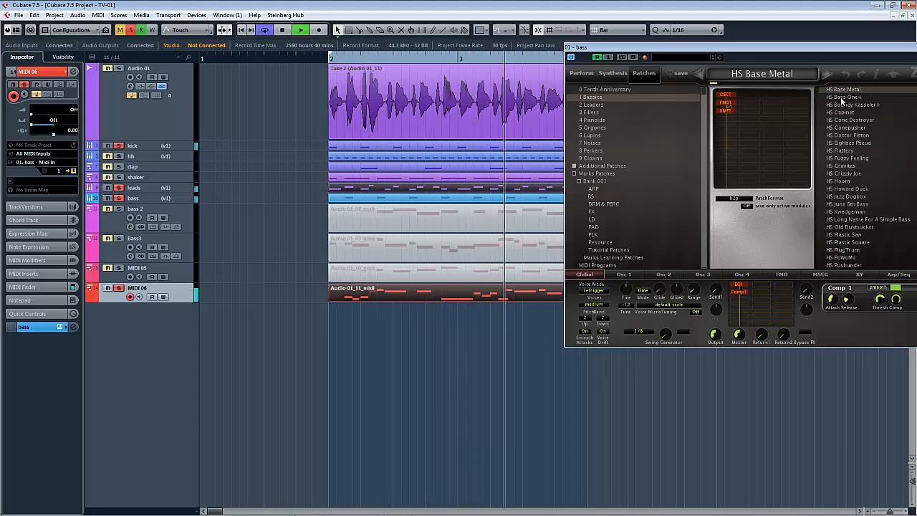
click(843, 96)
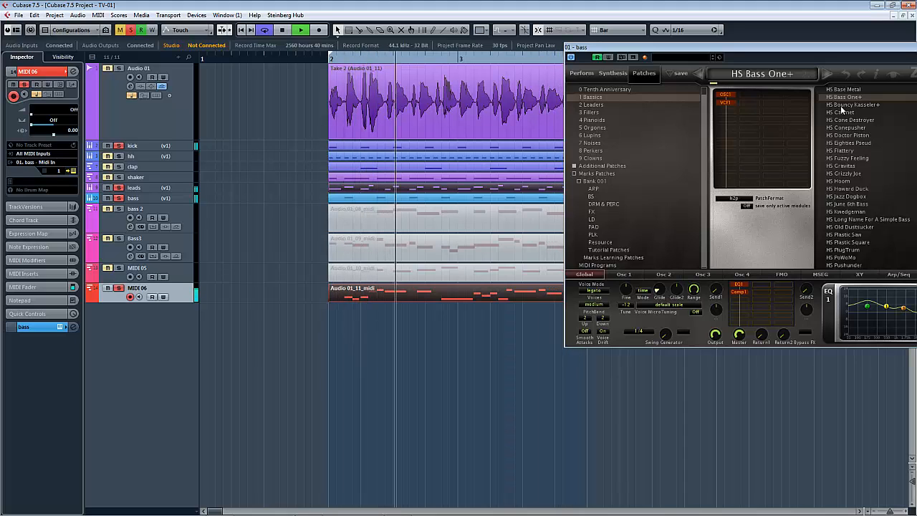
click(843, 104)
click(843, 112)
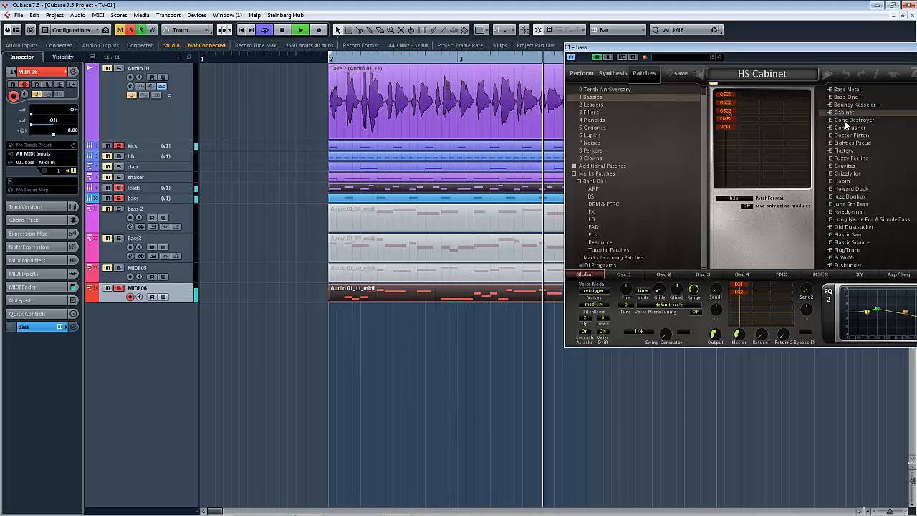
key(space)
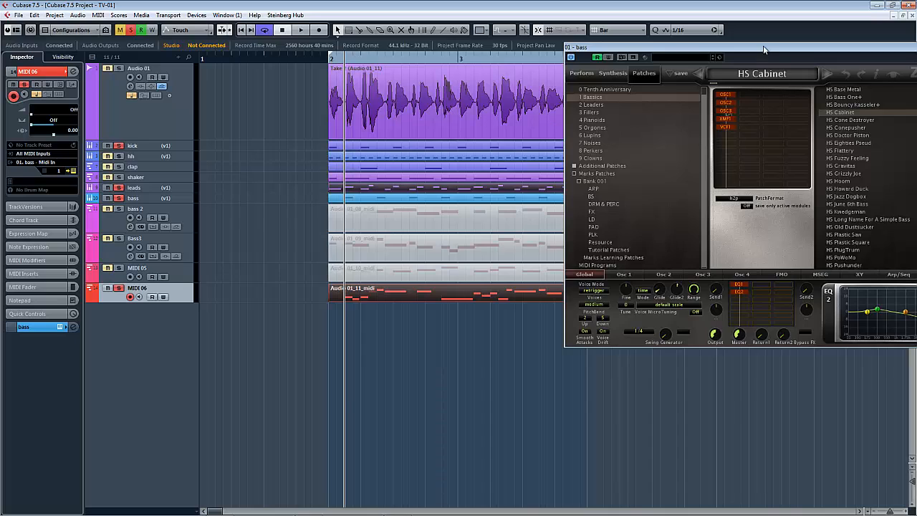
drag(763, 45, 531, 98)
click(719, 102)
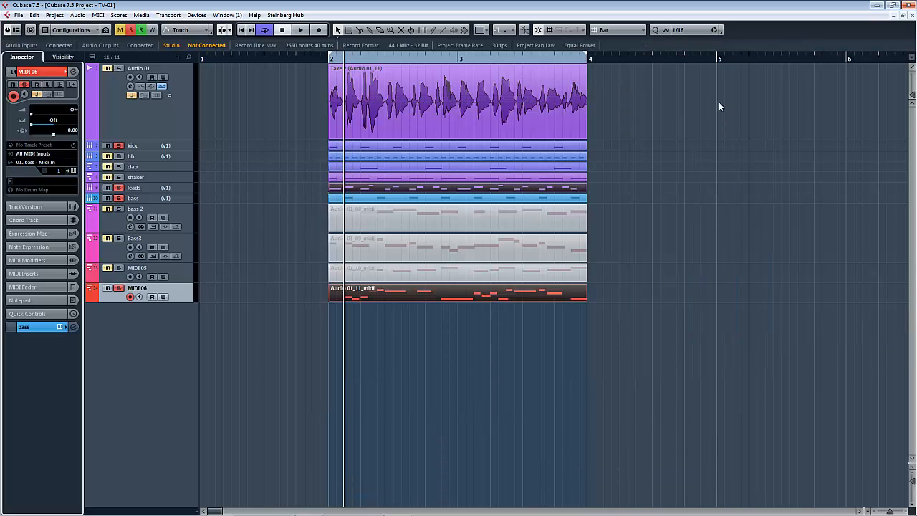